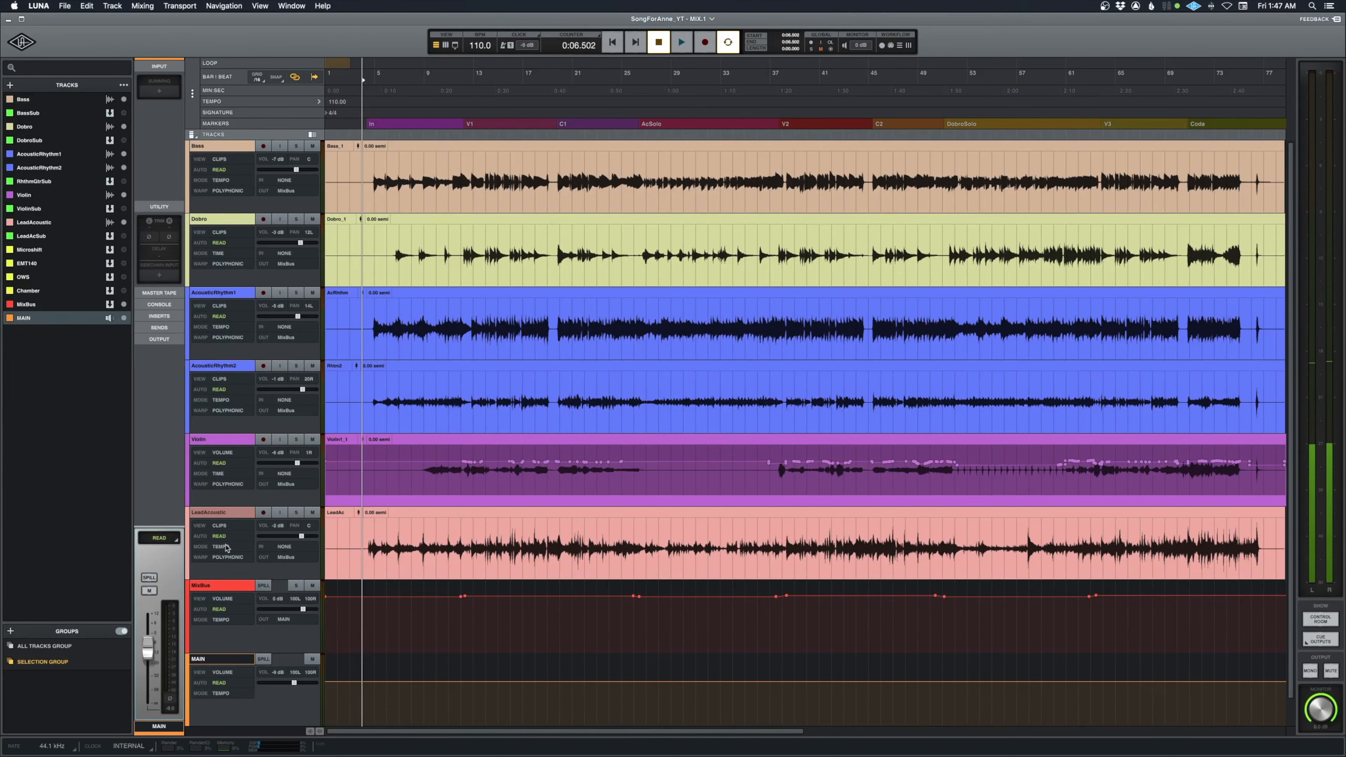
- Select the MixBus track, and audition the Bass track soloed from about 0:07.5, just before its first notes
left_click(228, 587)
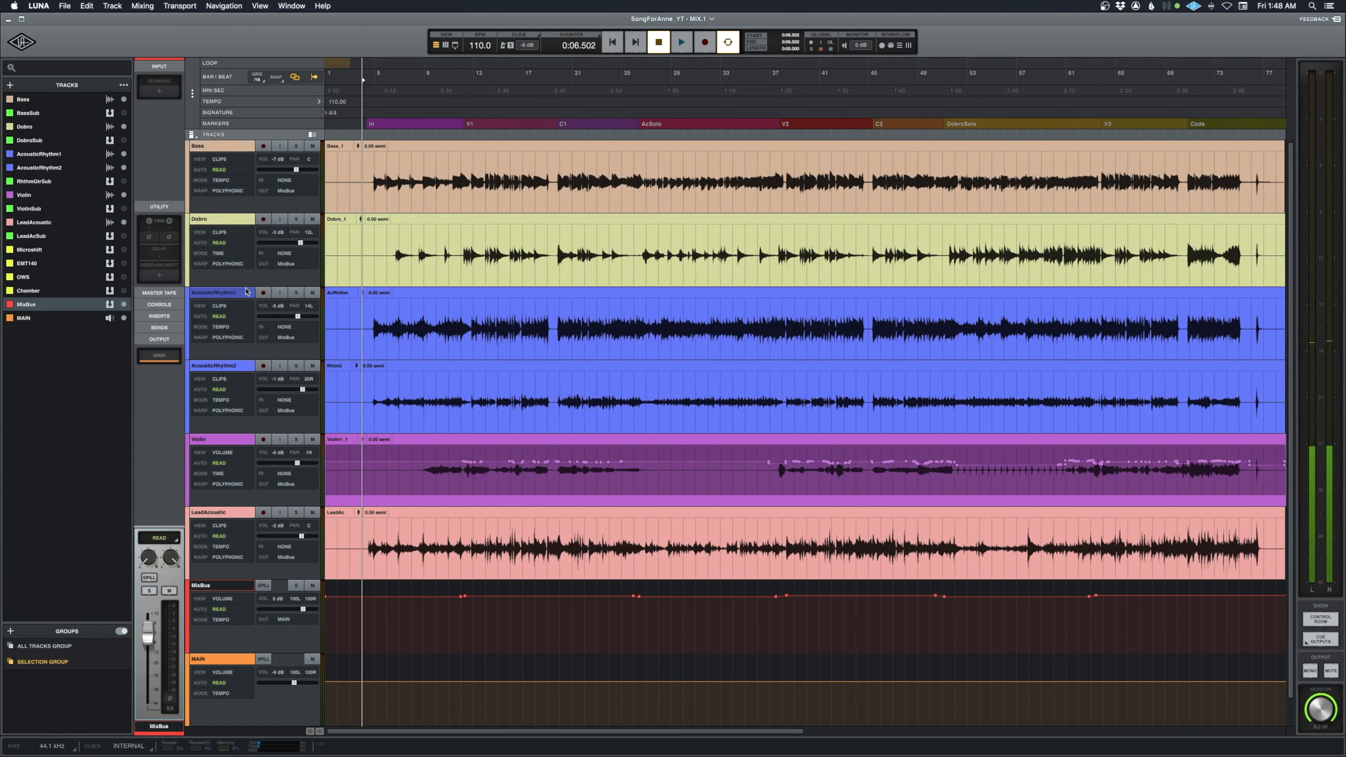
left_click(368, 174)
key("space")
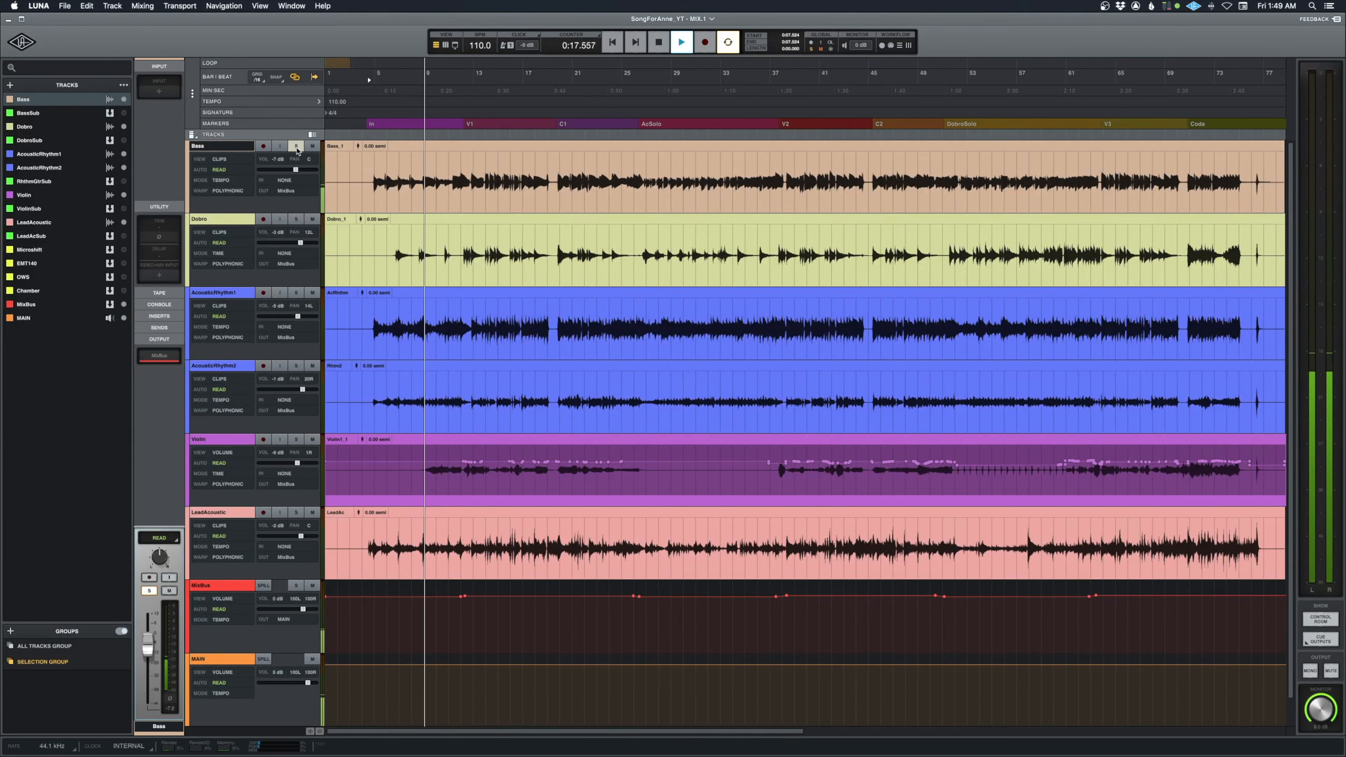
key("space")
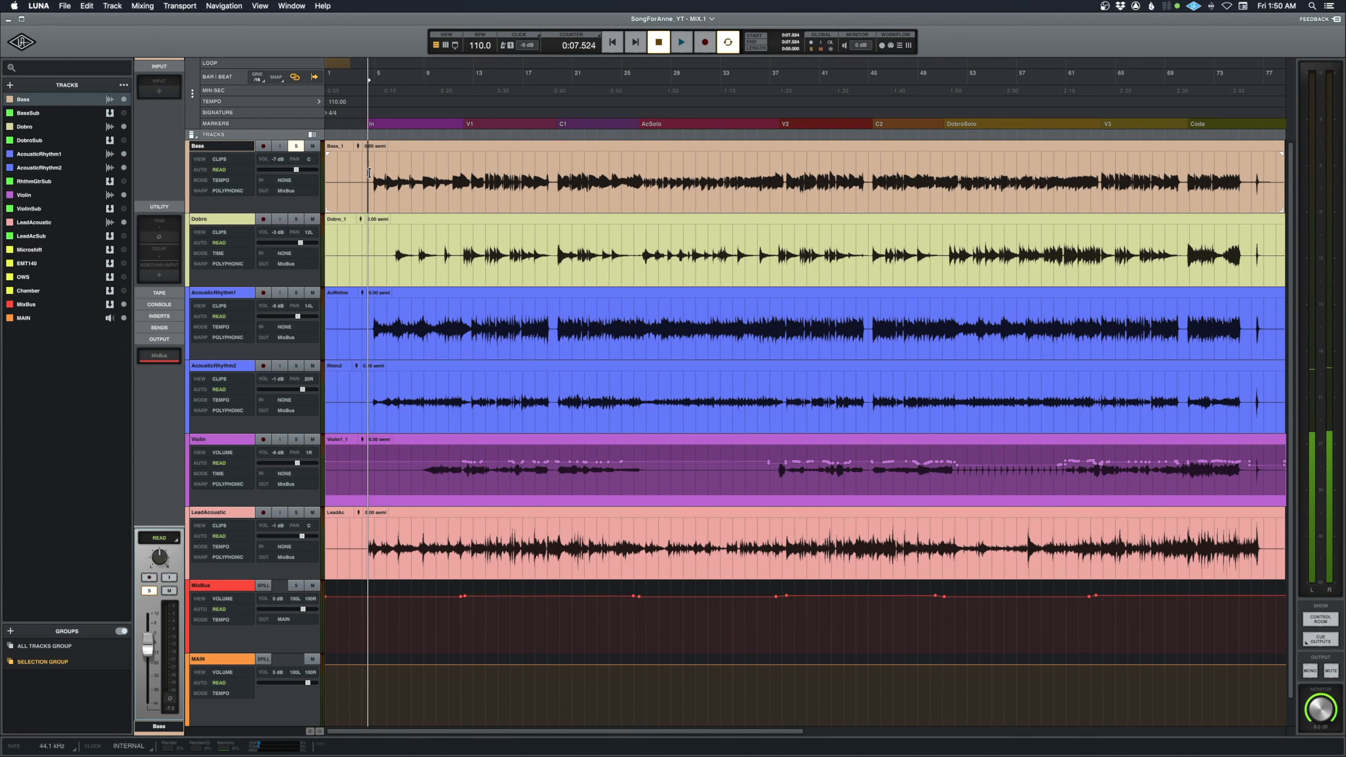
- Audition the Dobro track soloed from its entry at about 0:12, and take it out of solo when finished
left_click(295, 220)
left_click(393, 248)
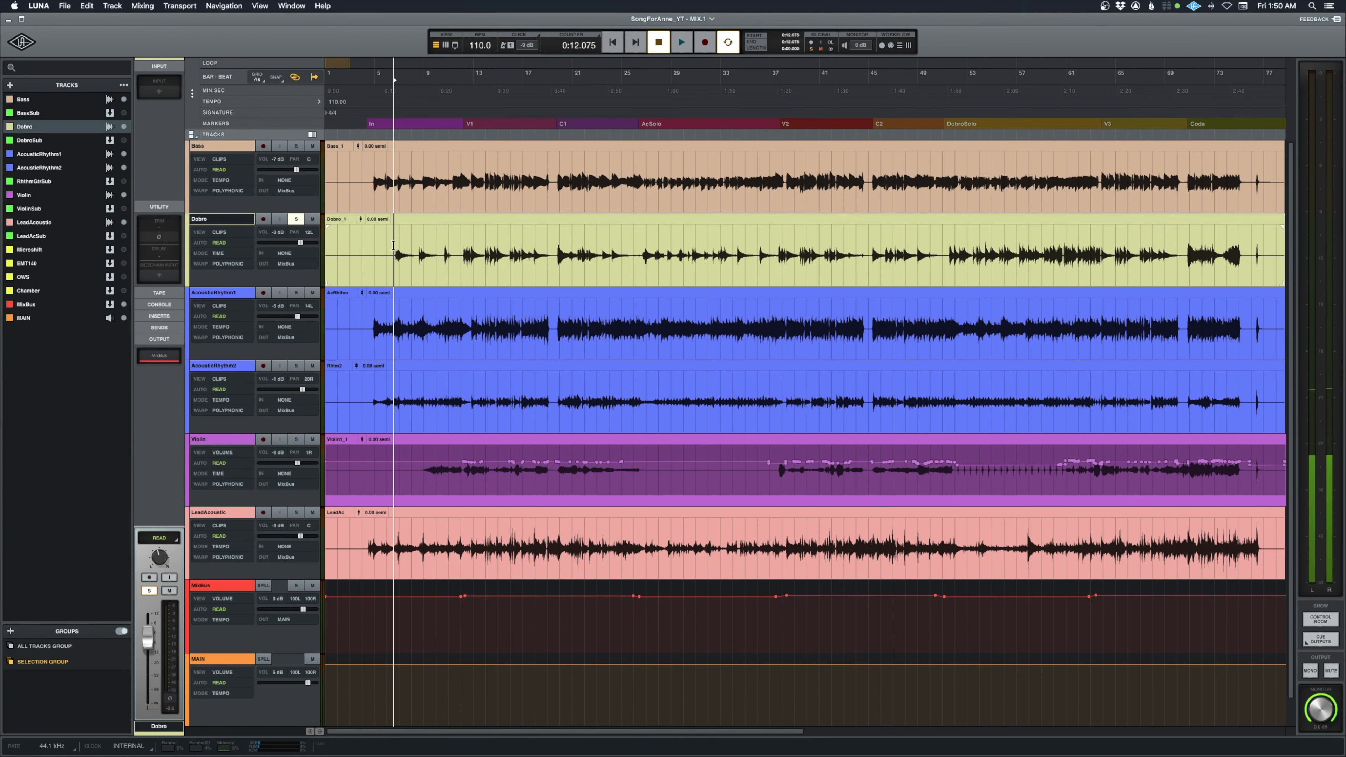
key("space")
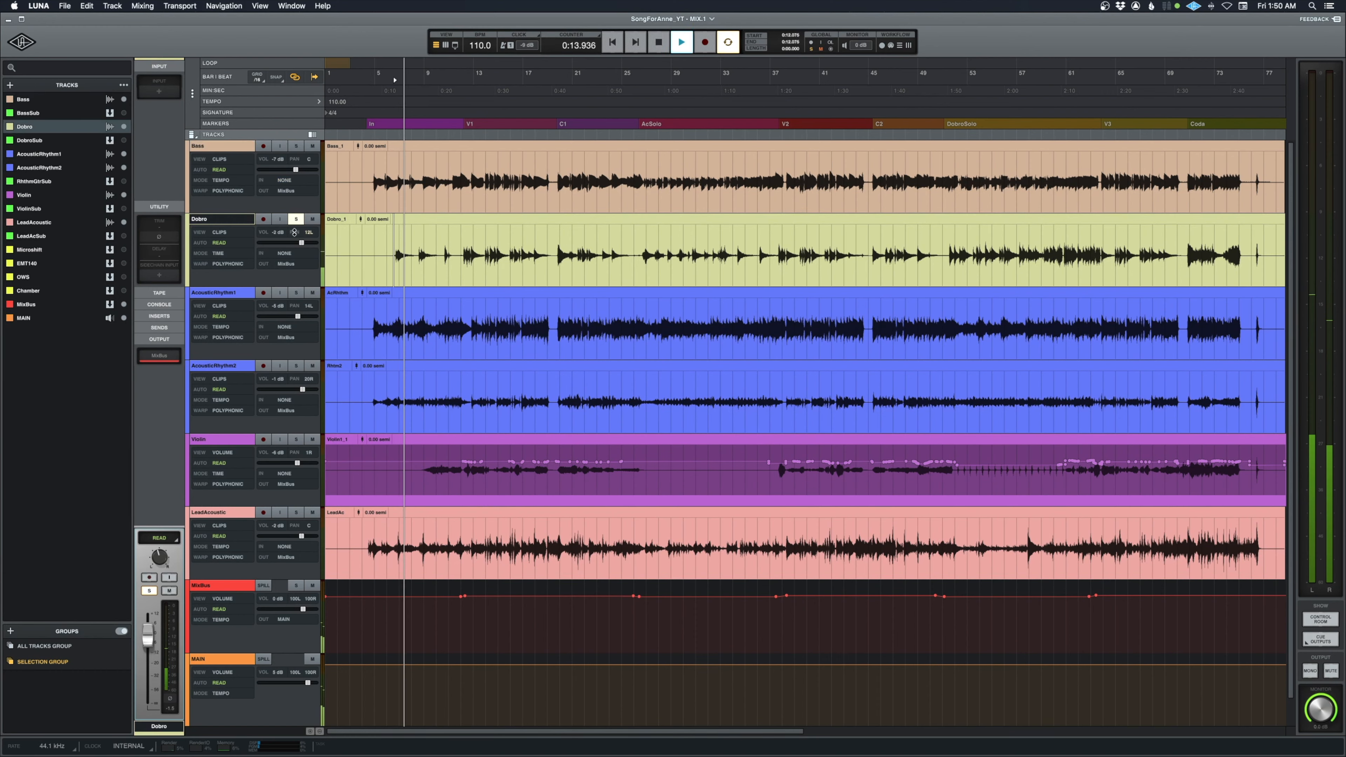
left_click(296, 219)
key("space")
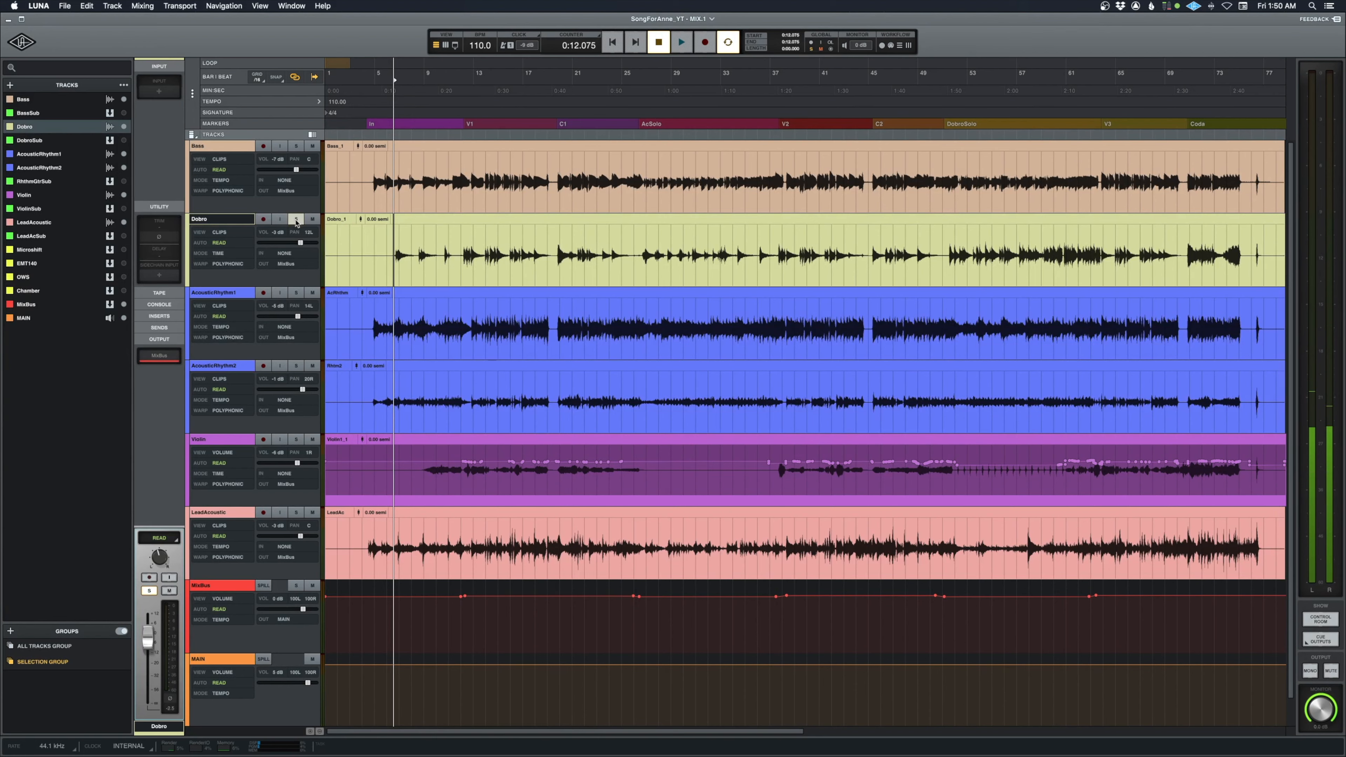
left_click(296, 219)
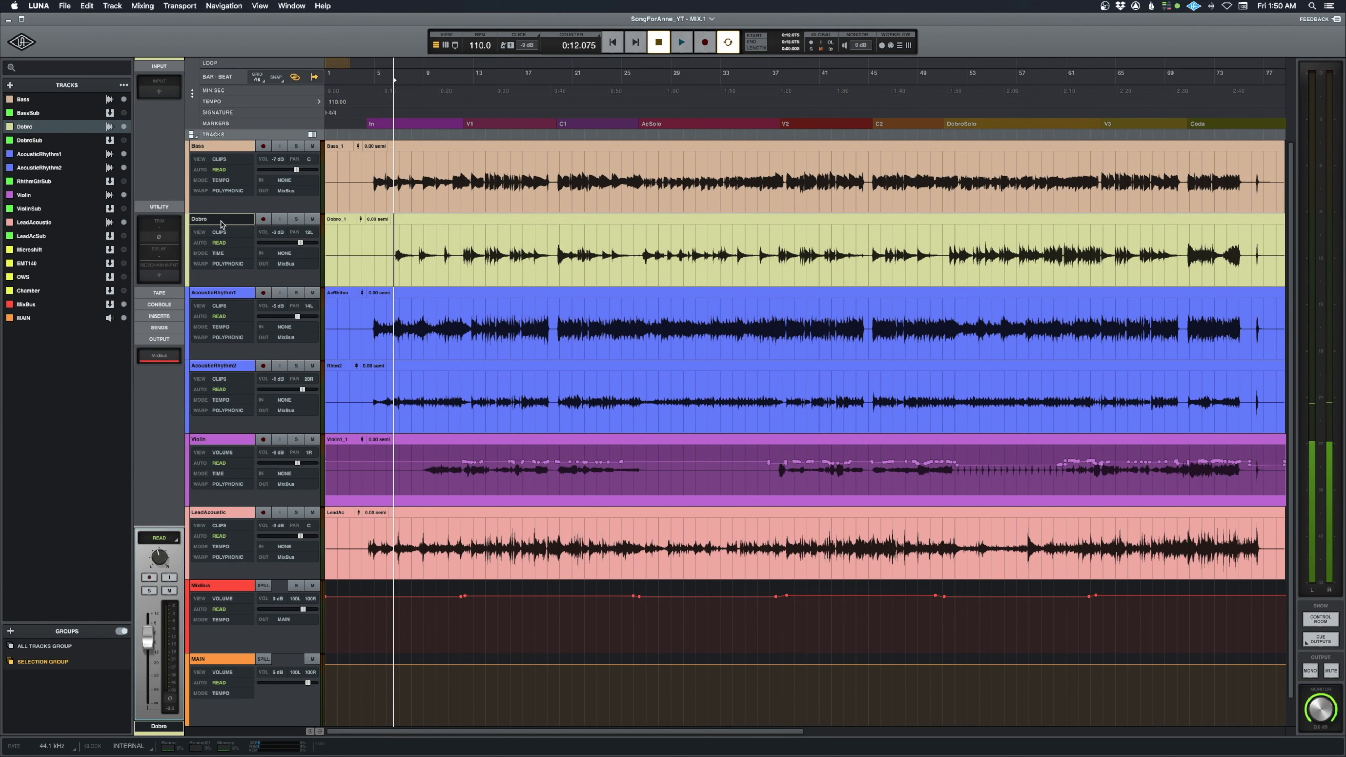
- Audition the AcousticRhythm1 track soloed from about 0:08, and end by unsoloing it and stopping playback
left_click(227, 297)
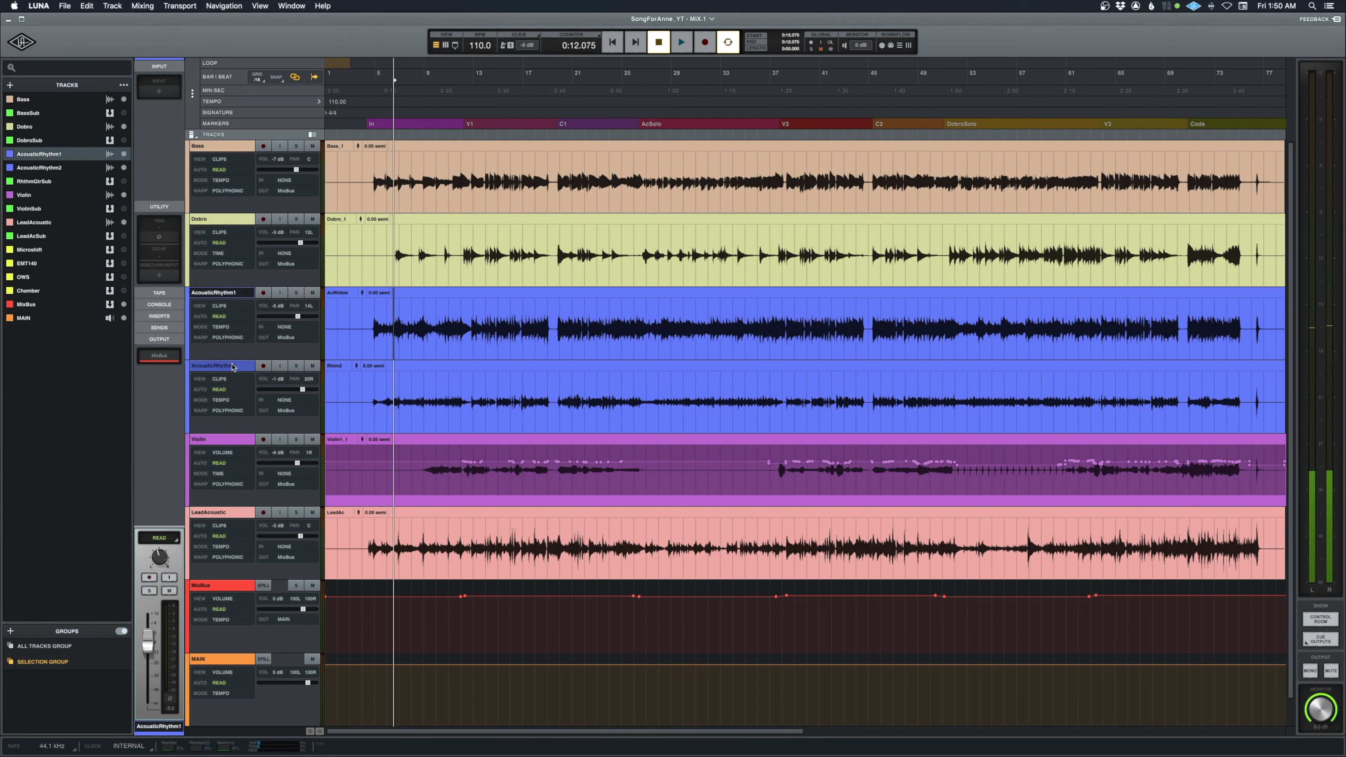
left_click(297, 293)
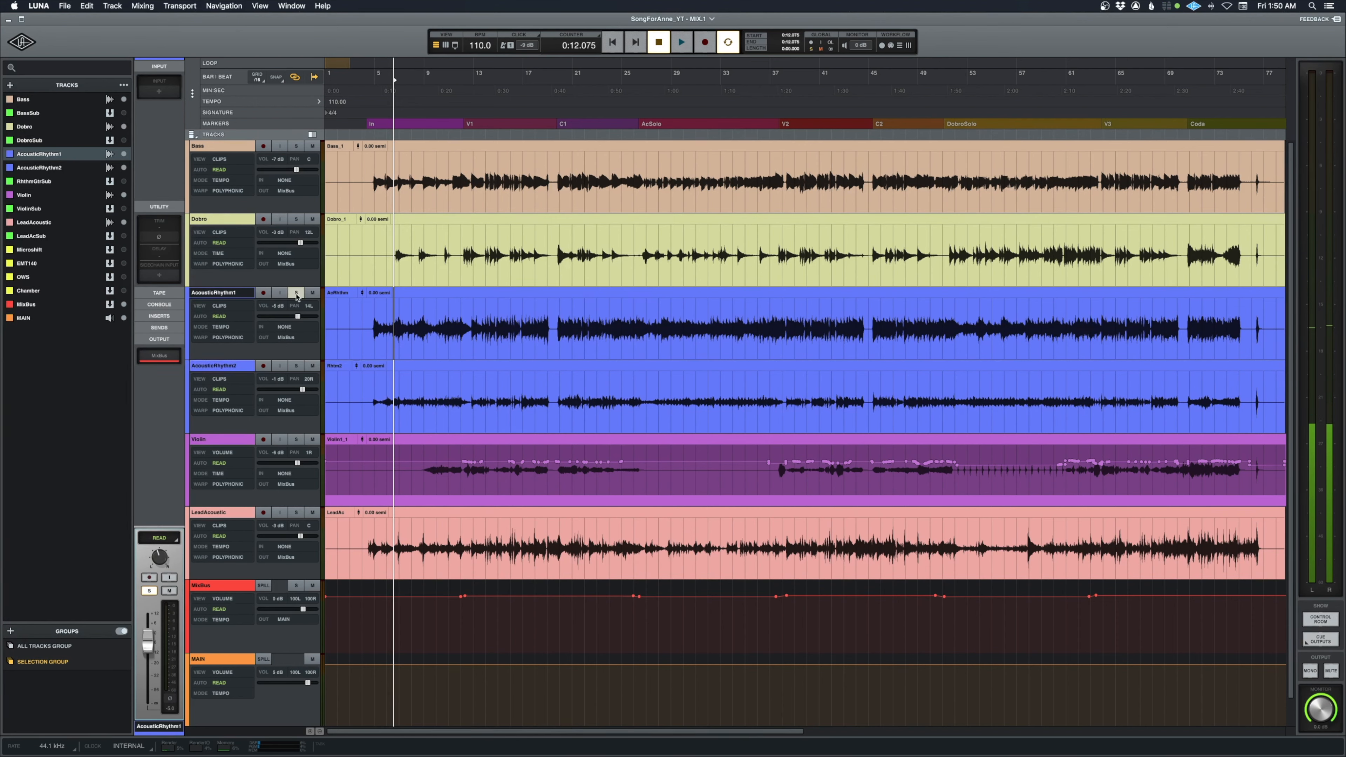
left_click(370, 316)
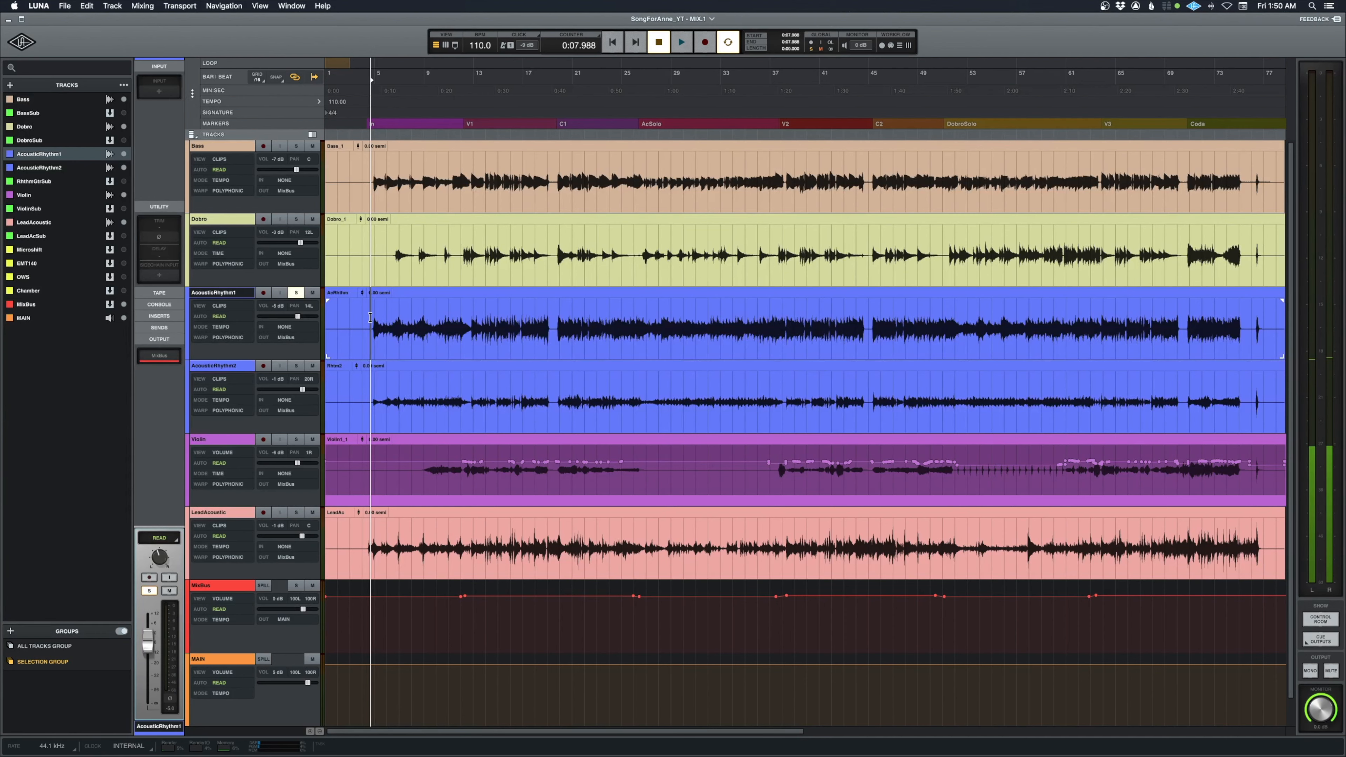
left_click(294, 294)
key("space")
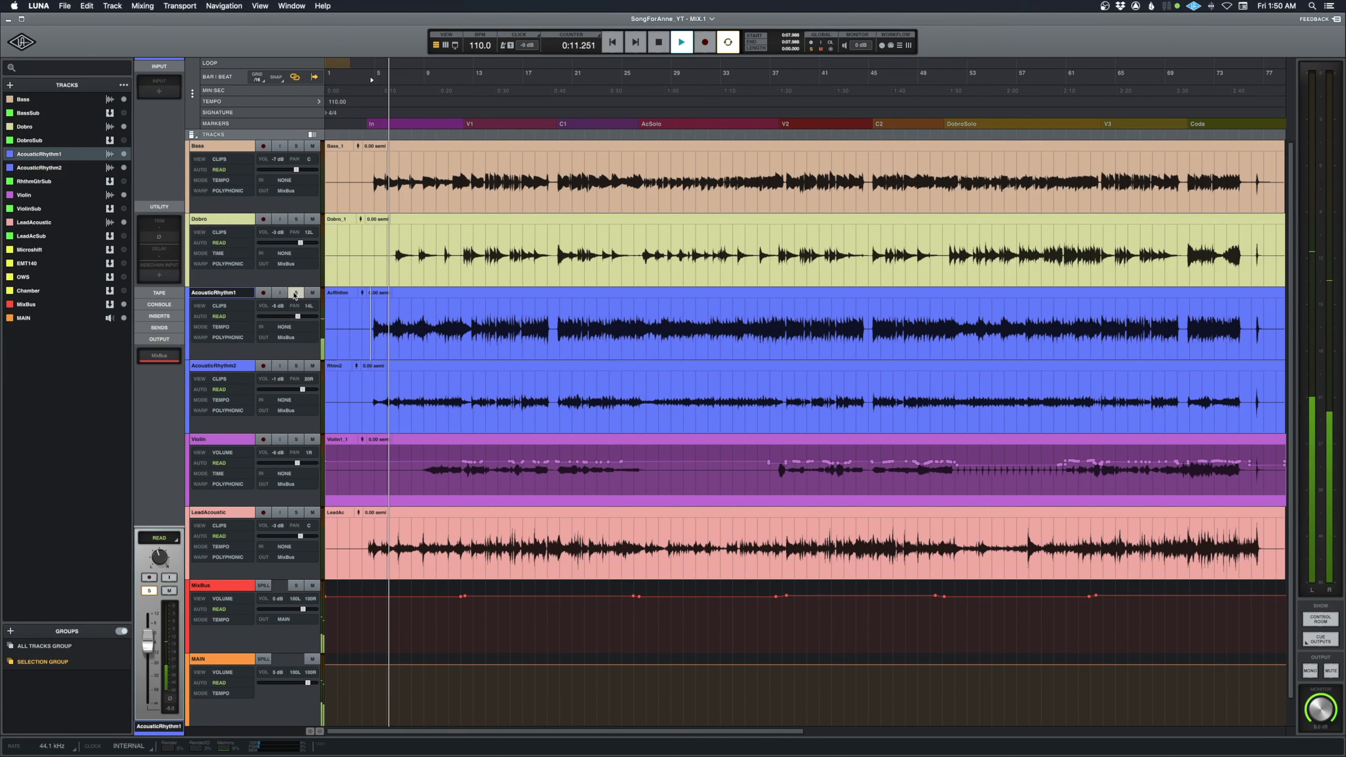
left_click(296, 293)
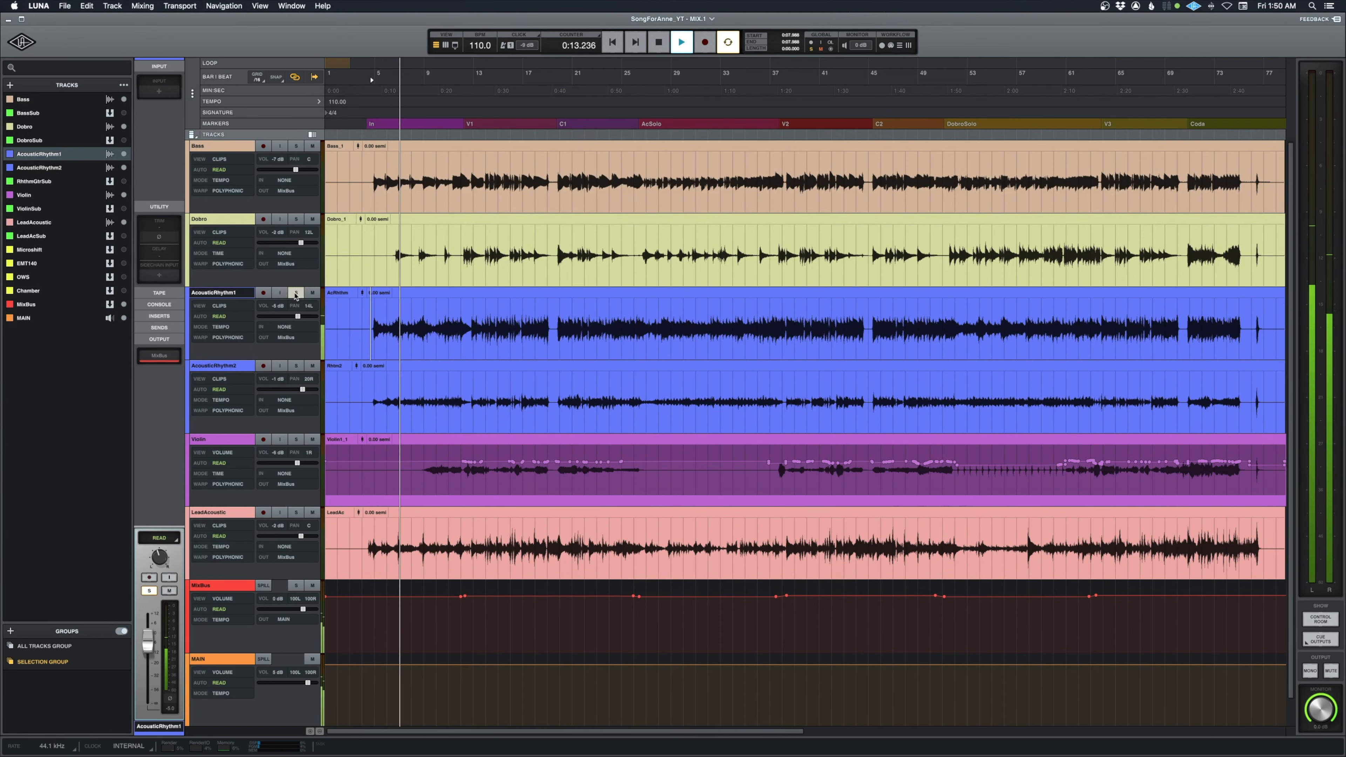
key("space")
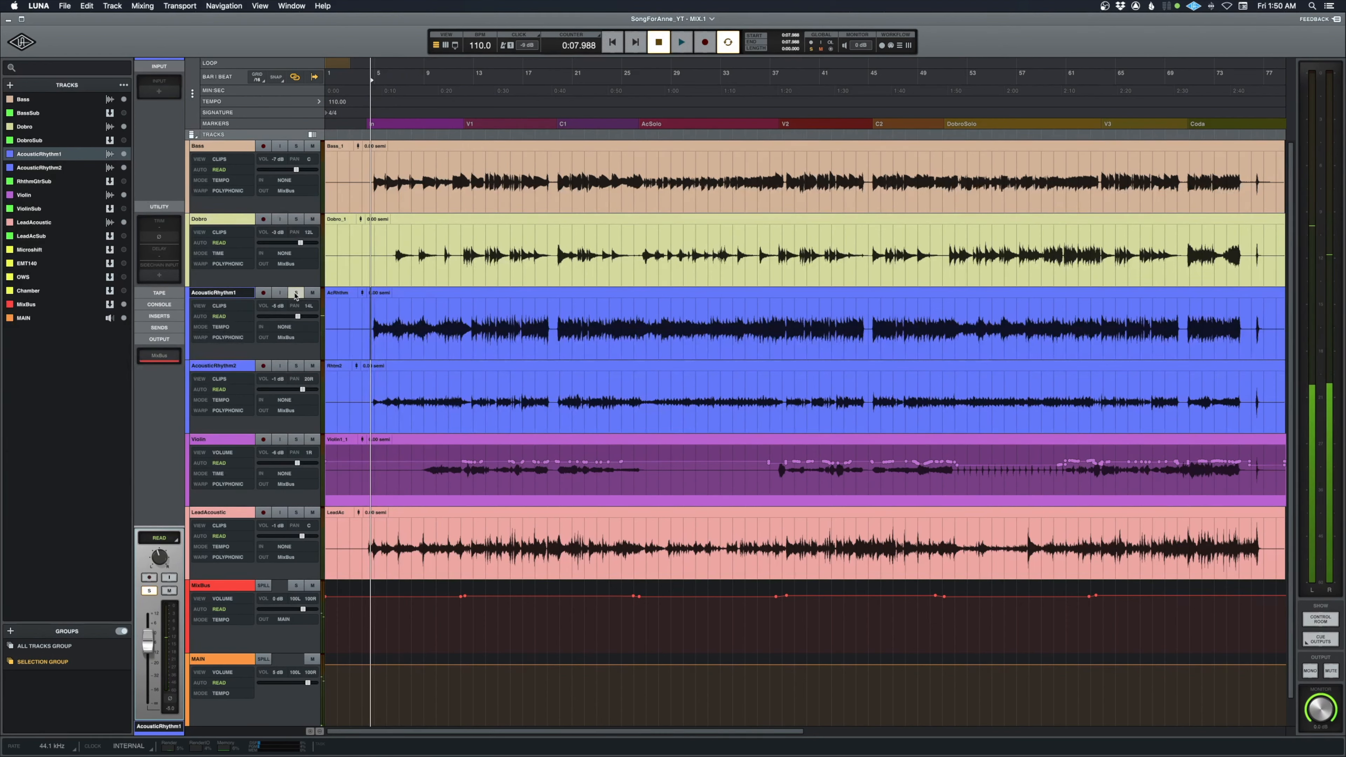
- Audition the AcousticRhythm2 track on its own from about 0:08, releasing its solo when playback stops
left_click(305, 367)
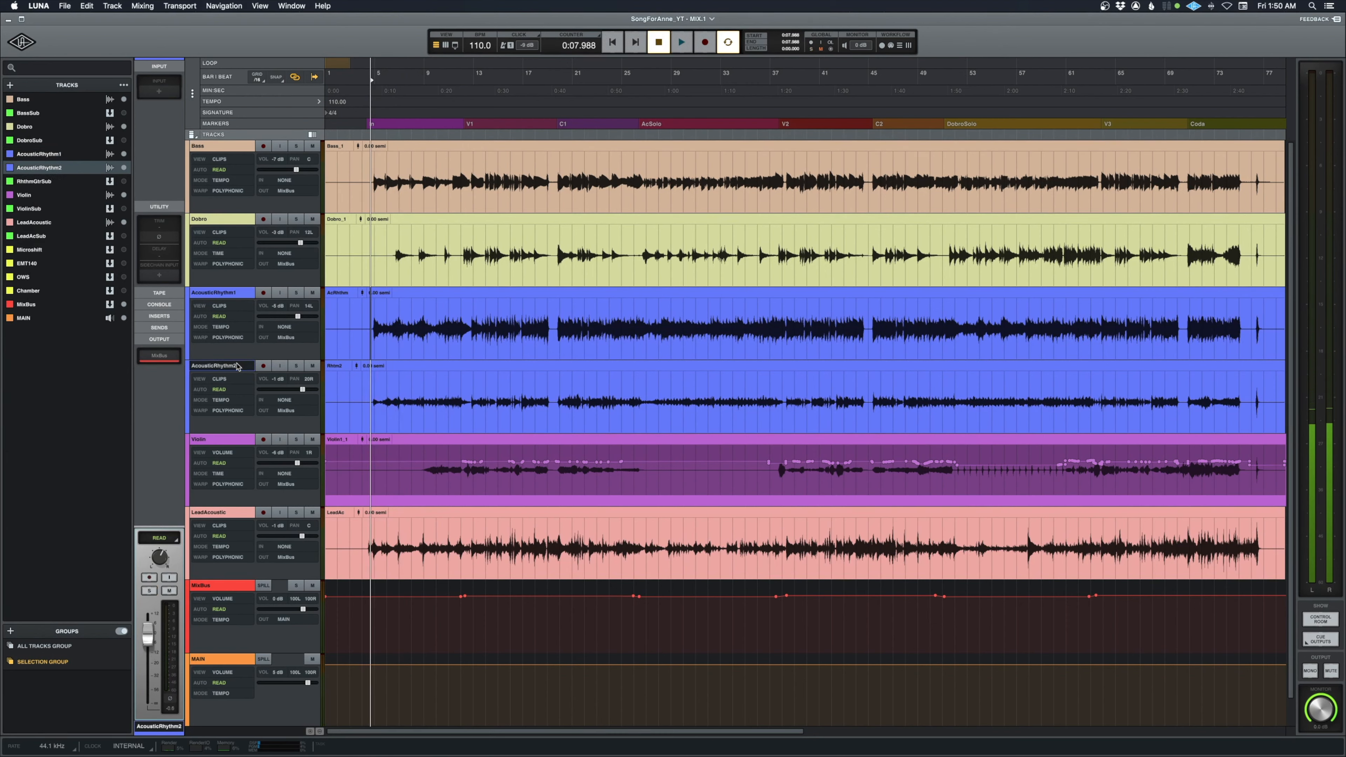
key("s")
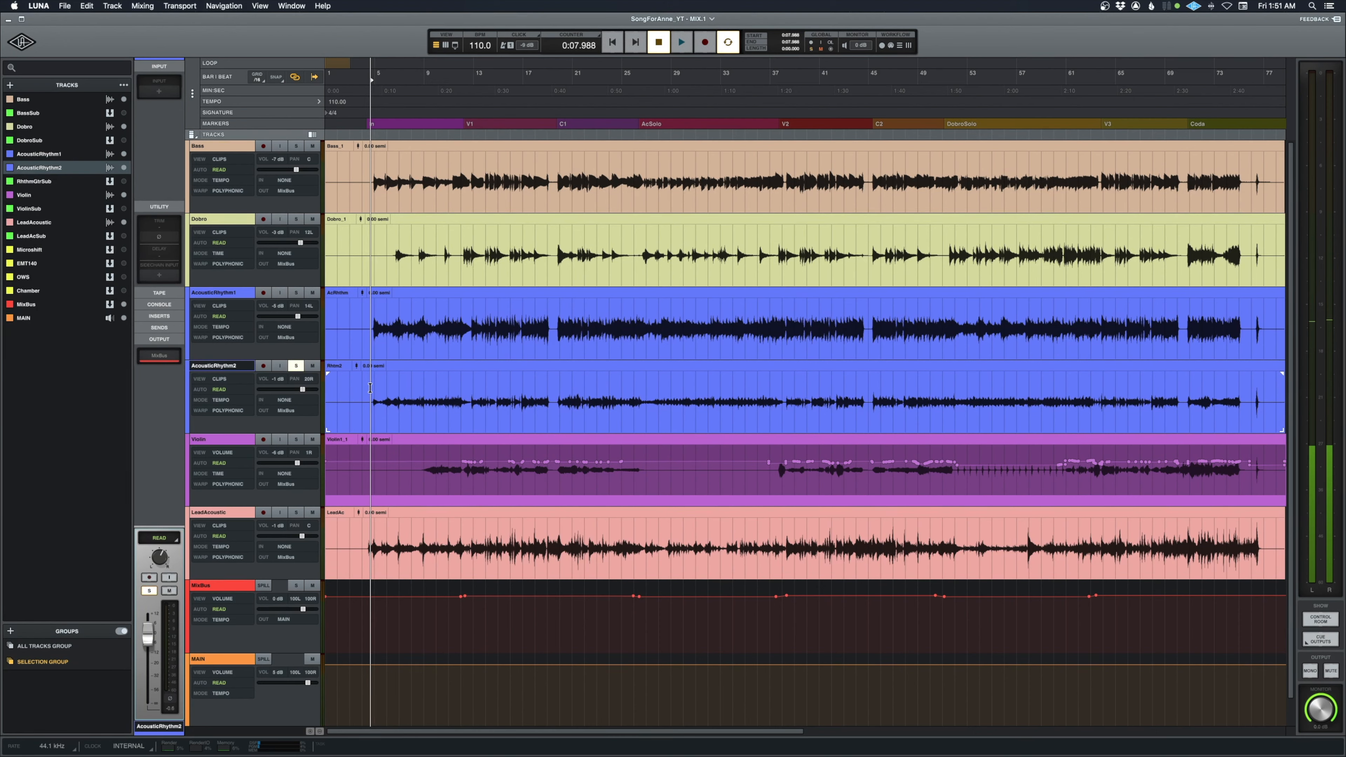
key("space")
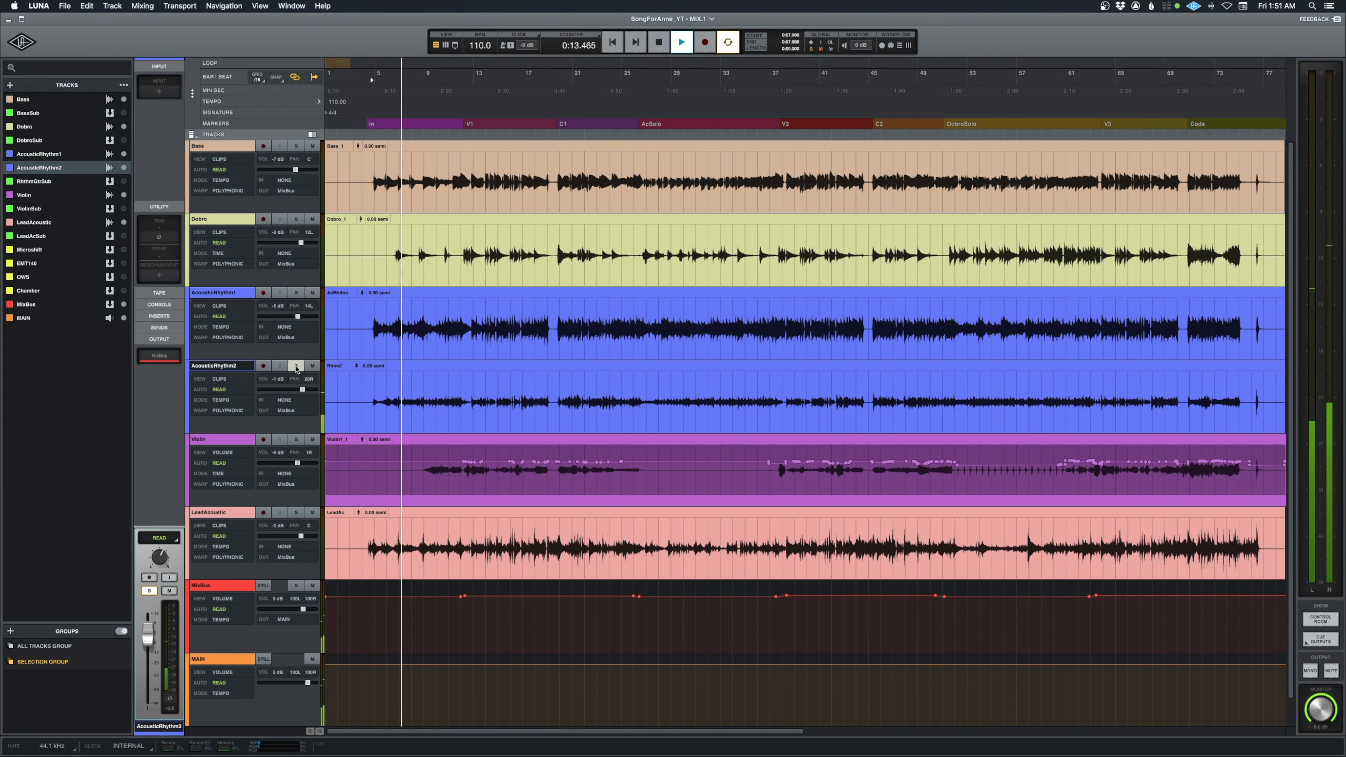
key("space")
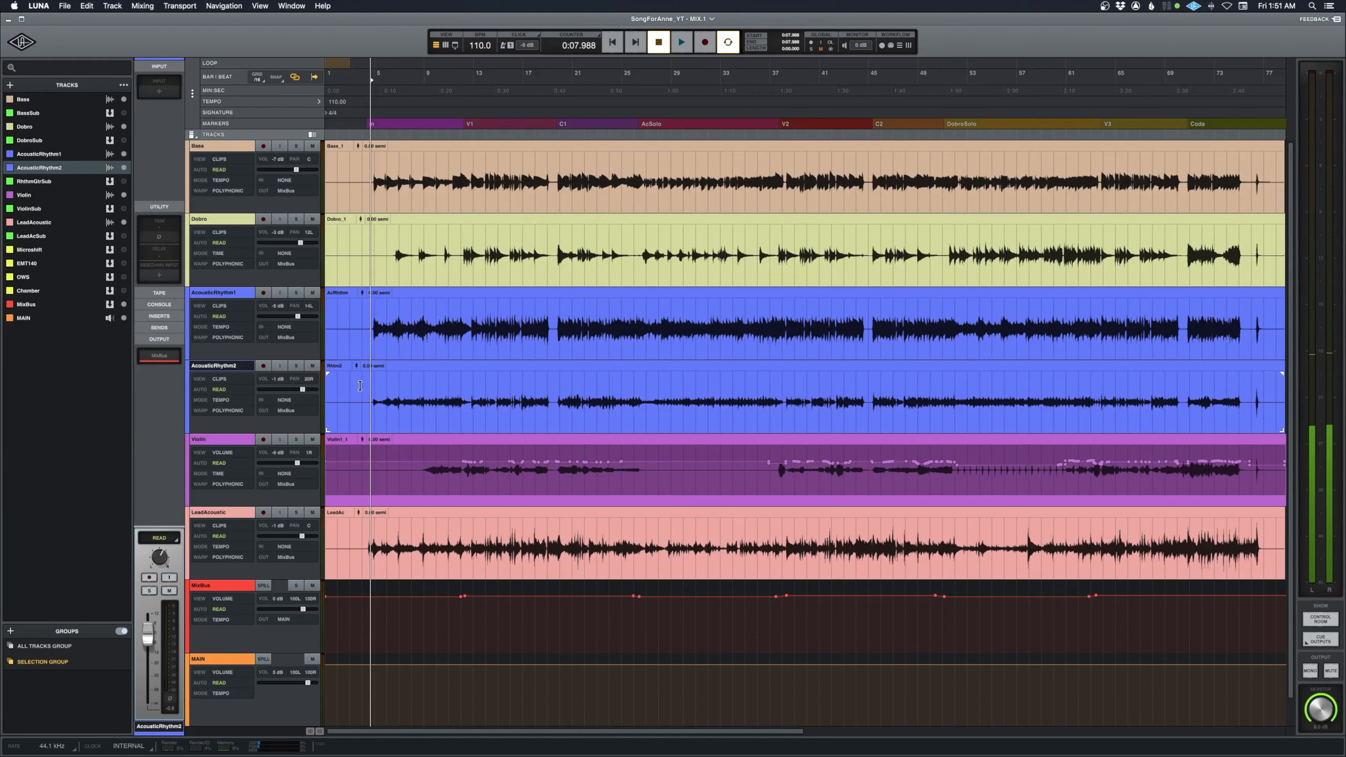
- Place the playhead at the Violin's entry, and audition the LeadAcoustic track soloed from just before its first notes
left_click(418, 470)
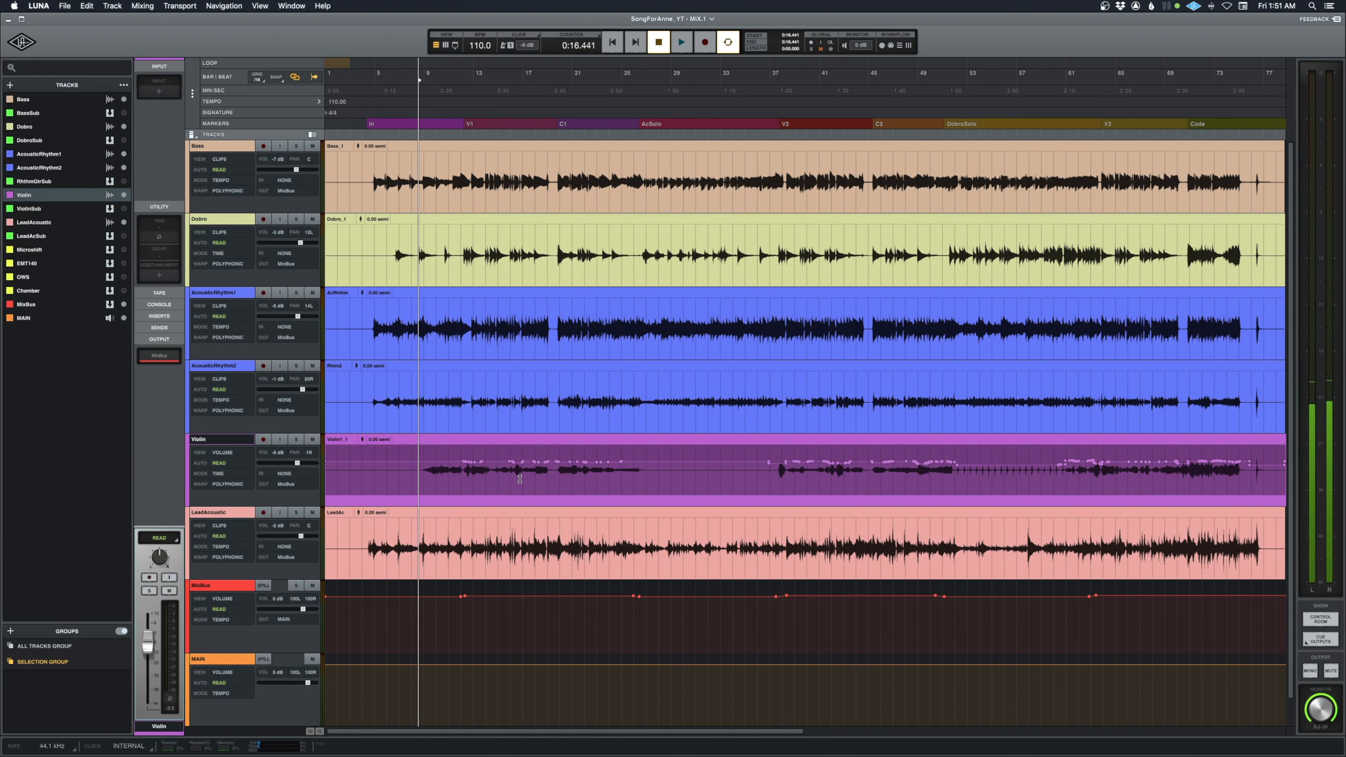
left_click(362, 538)
key("space")
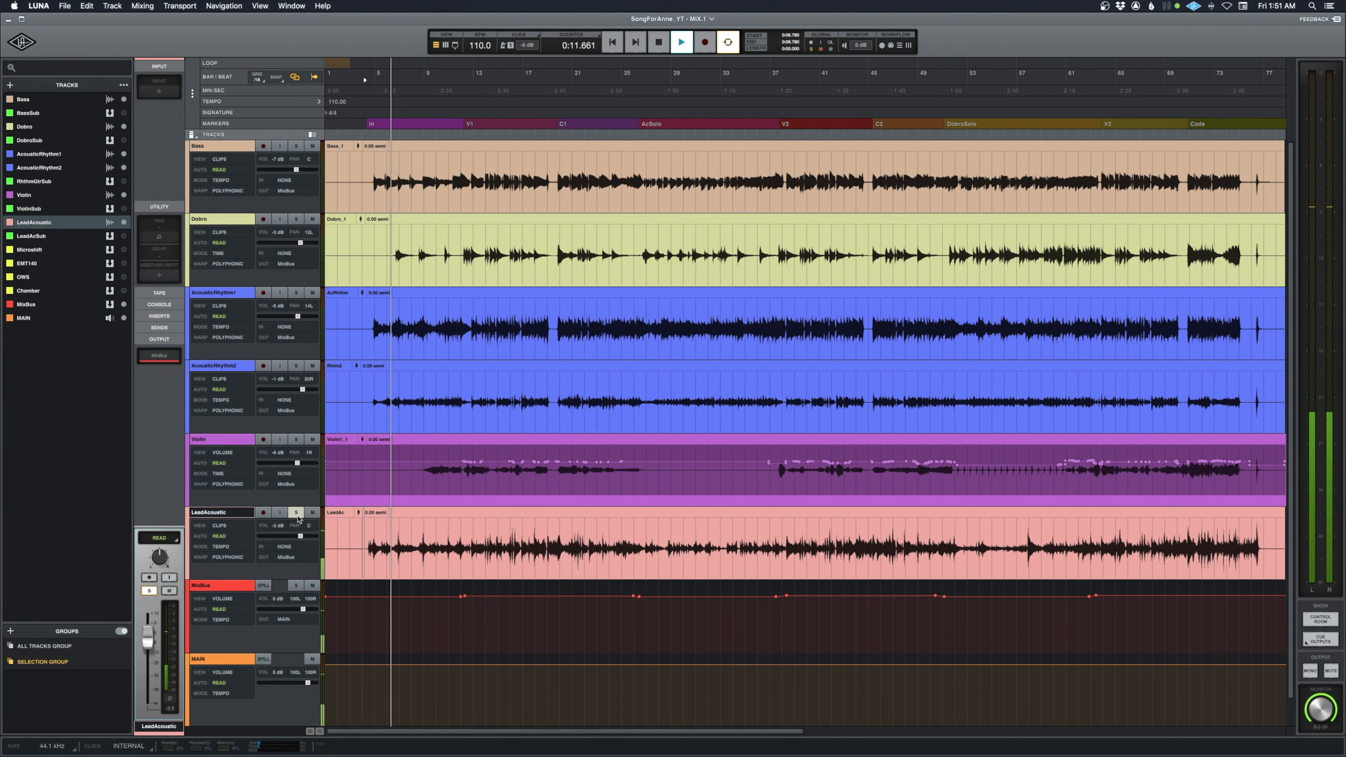
key("space")
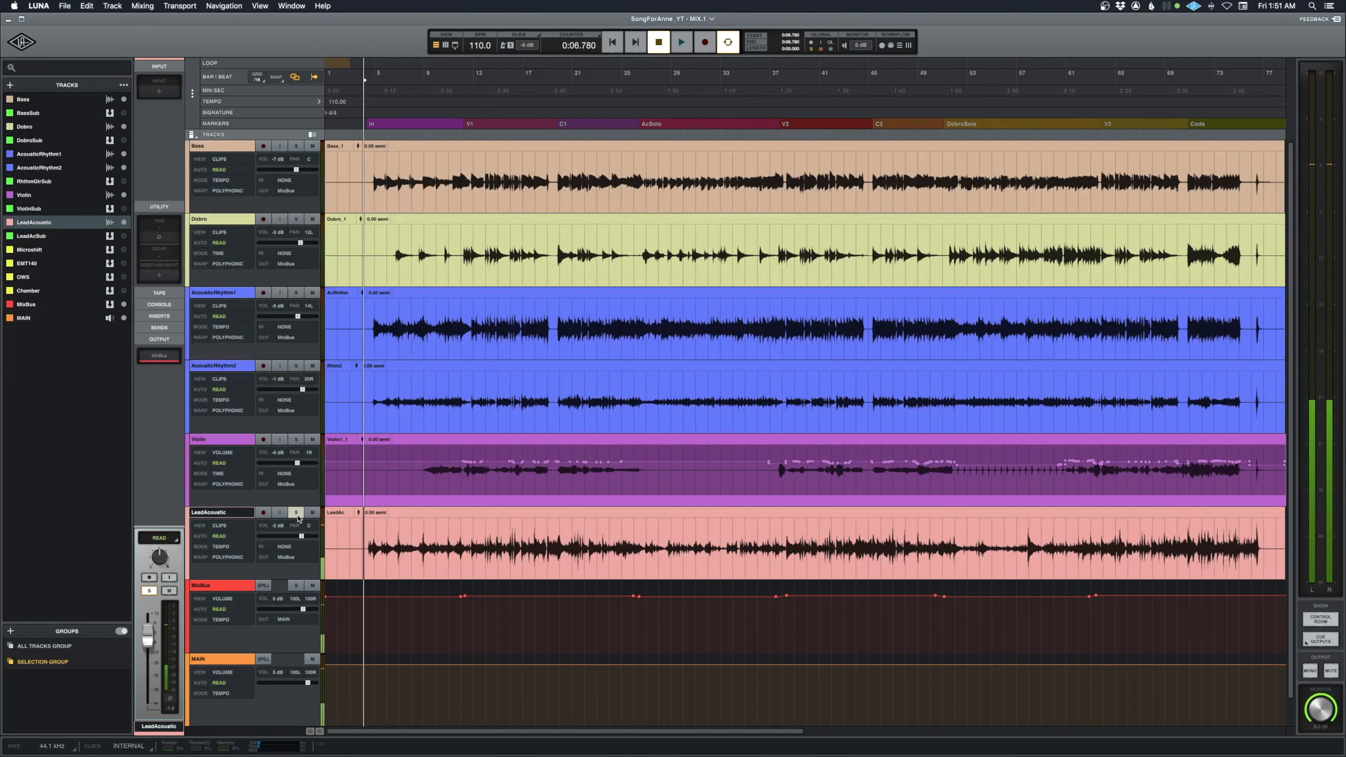
left_click(297, 514)
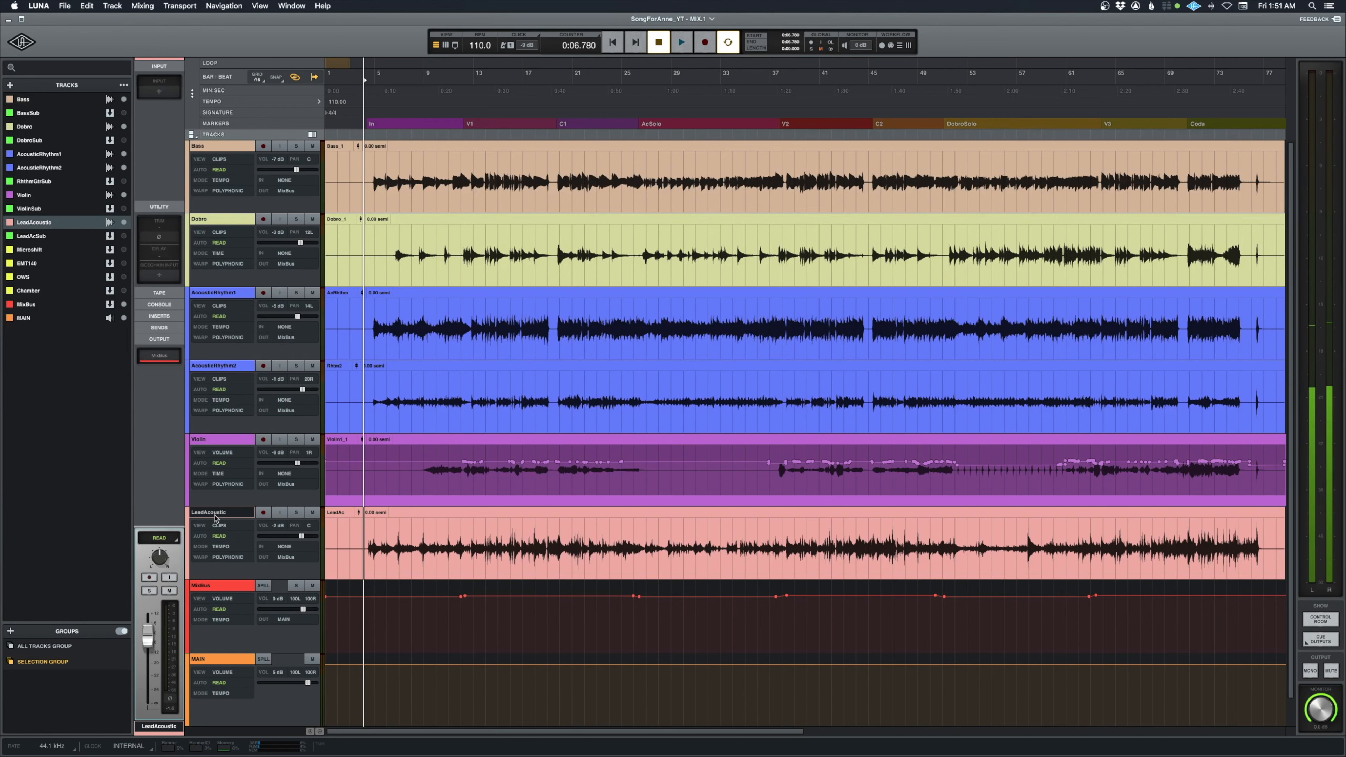
- Audition the soloed LeadAcoustic part in verse 1, first from about 0:32 and again from about 0:30, and unsolo it
left_click(506, 534)
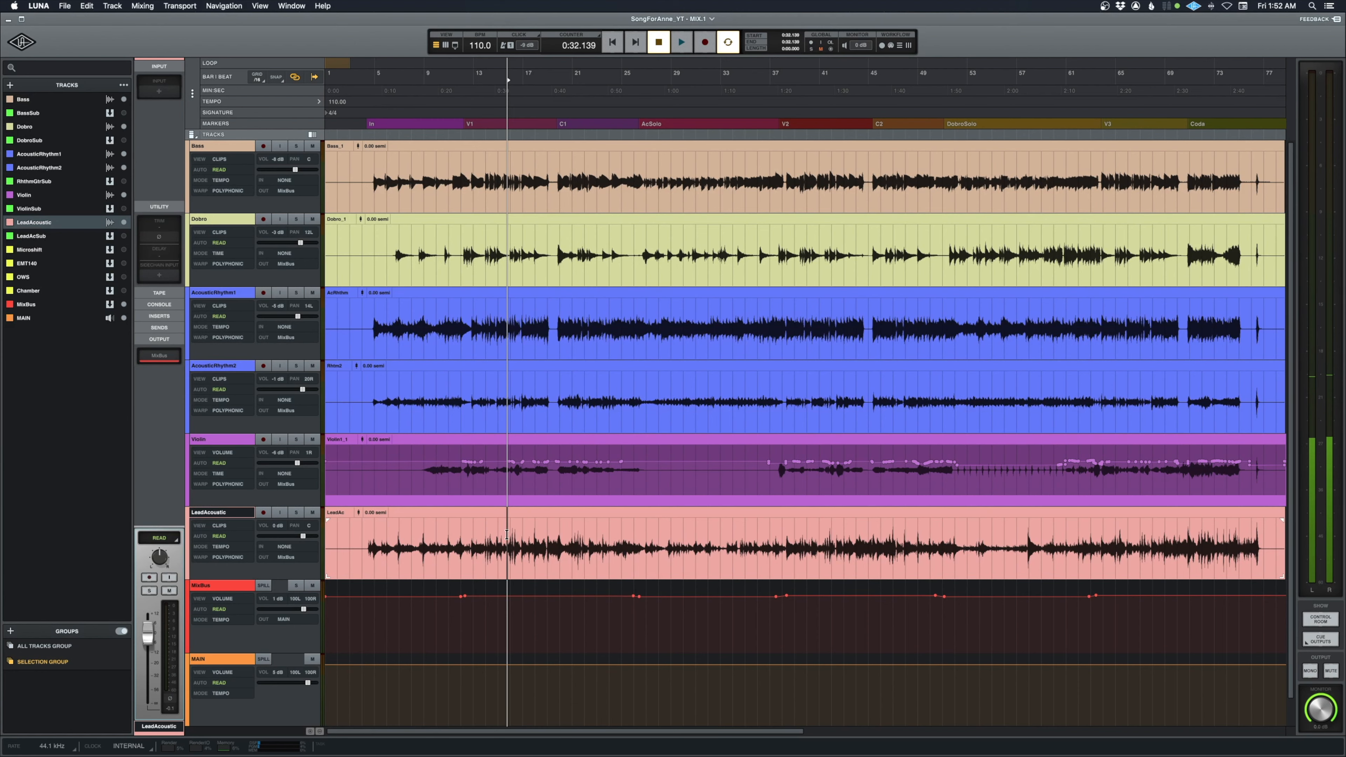
key("s")
key("space")
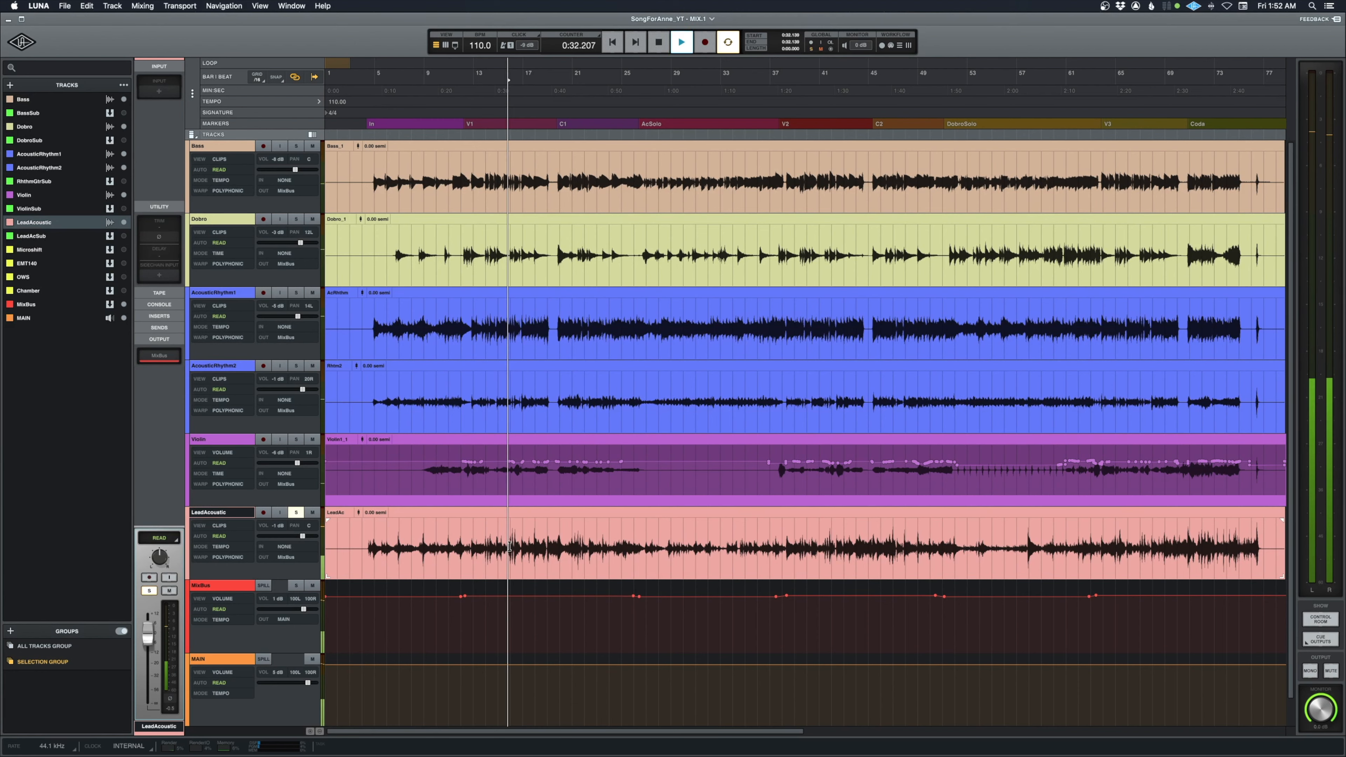
key("space")
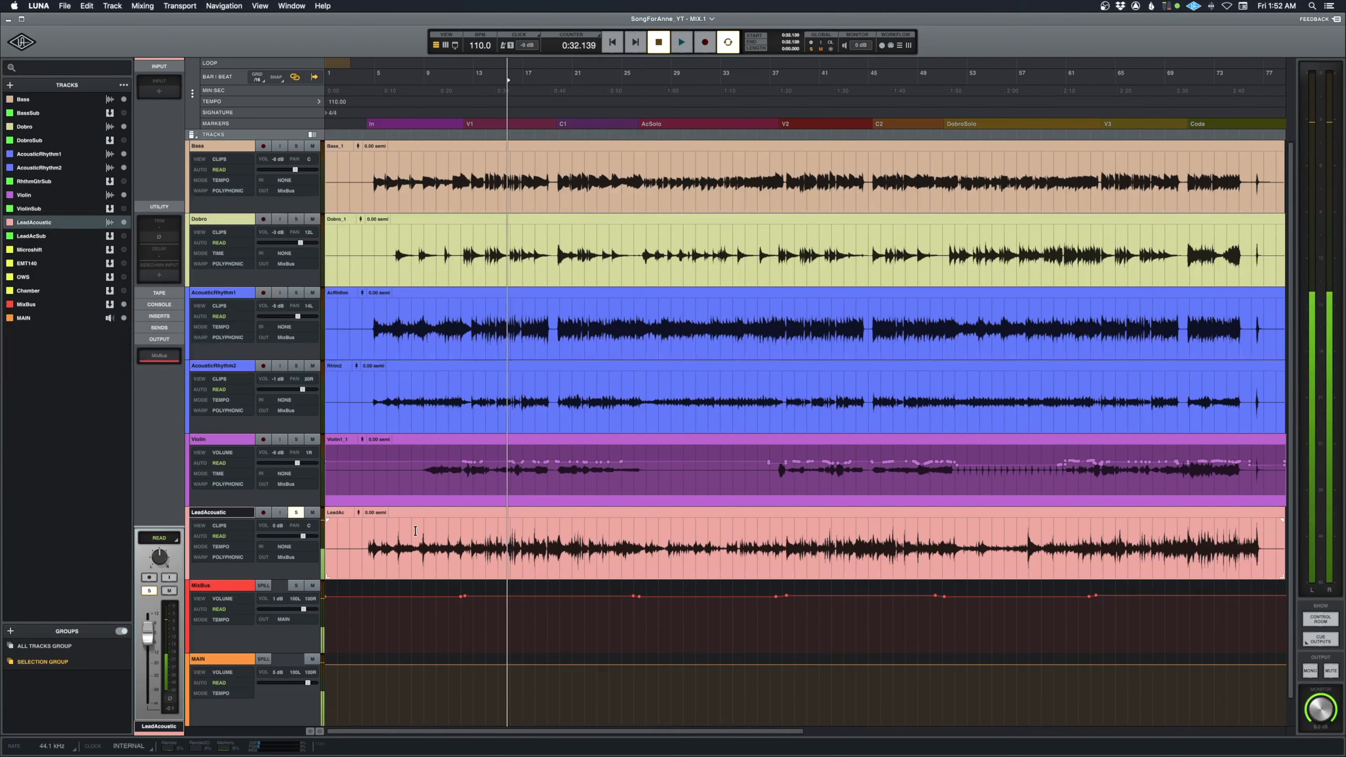
left_click(496, 537)
key("space")
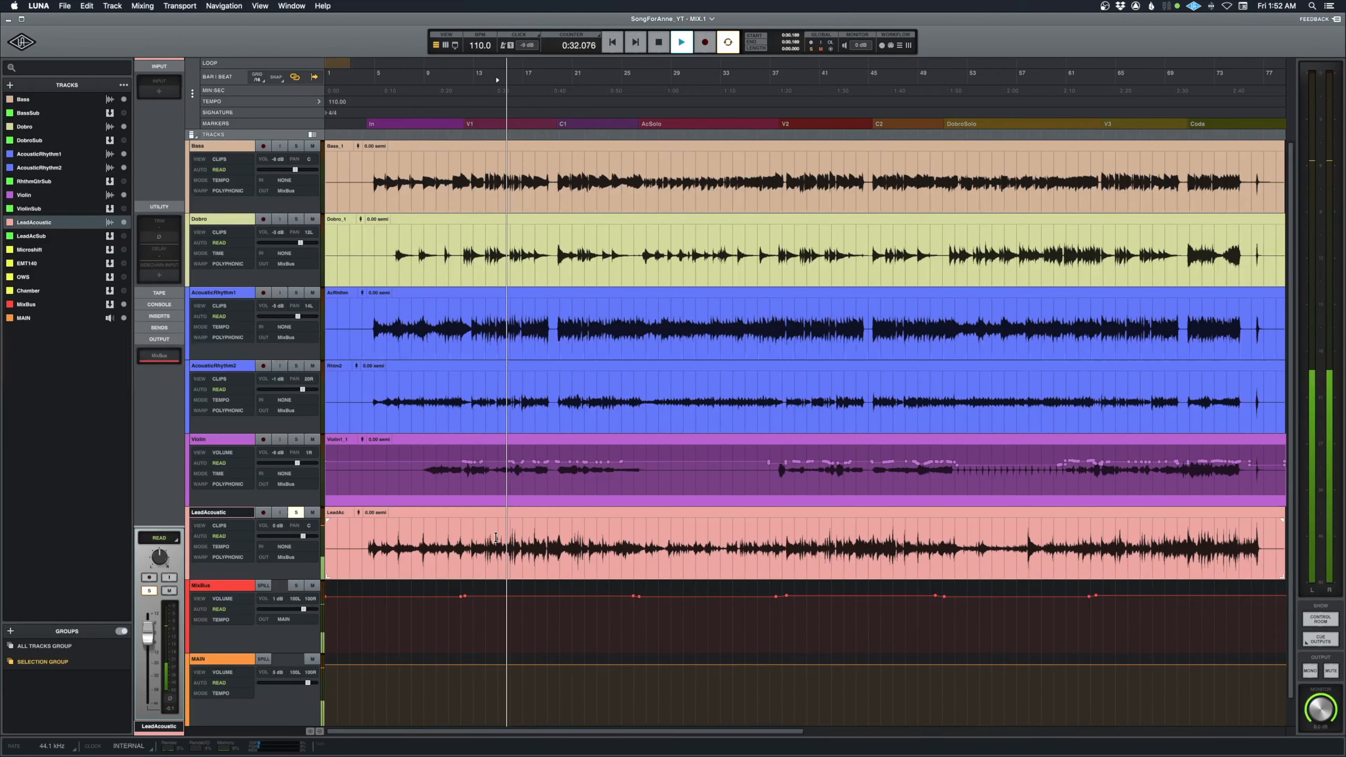
left_click(296, 513)
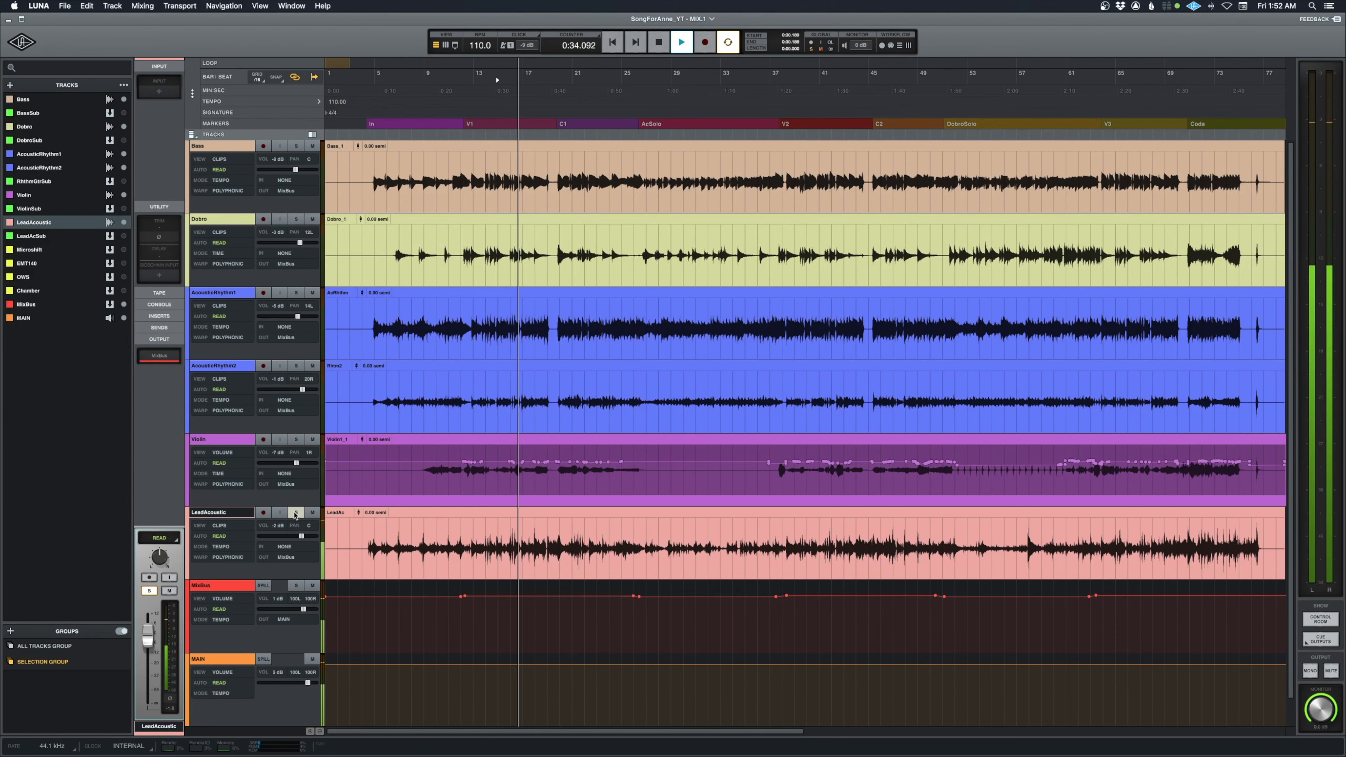
key("space")
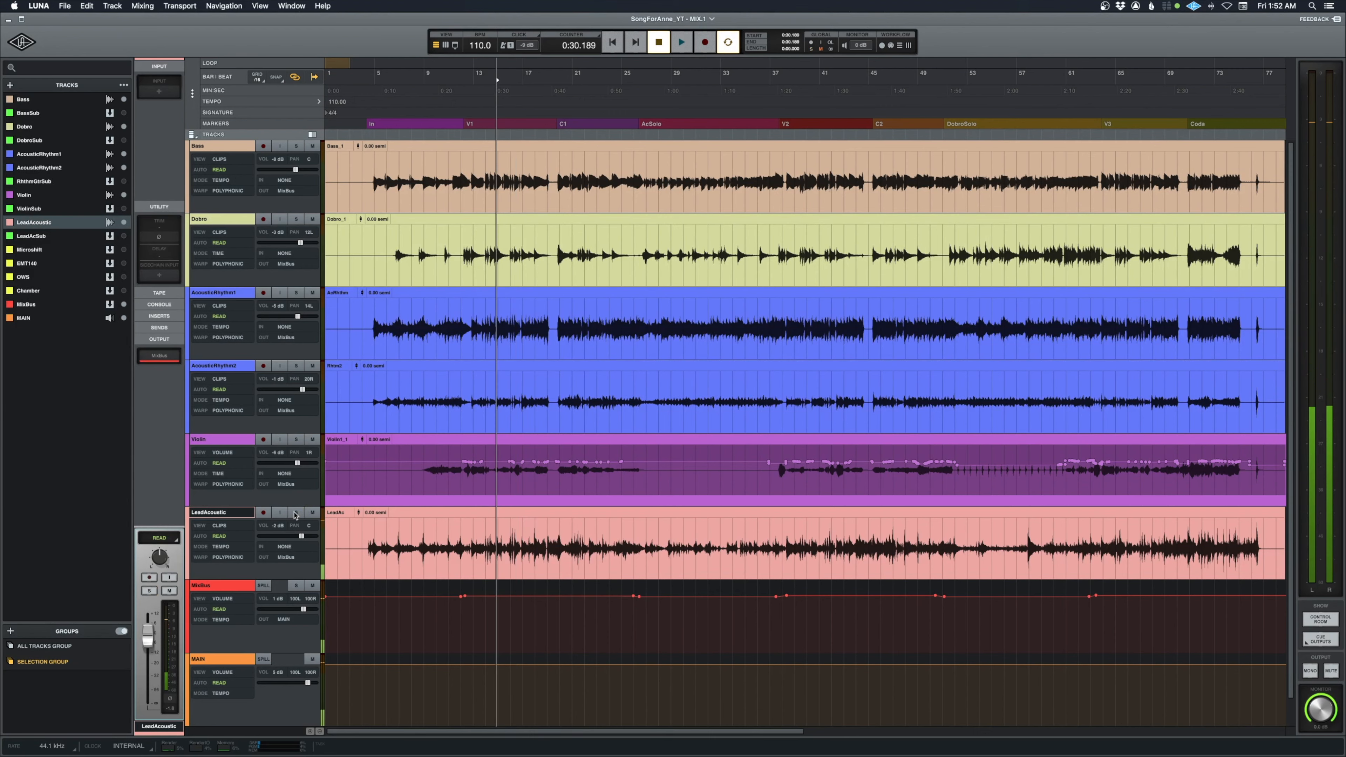
- Return the playhead to about 0:07 and show the mixer, selecting the MixBus and MAIN channels to point out the routing
left_click(365, 556)
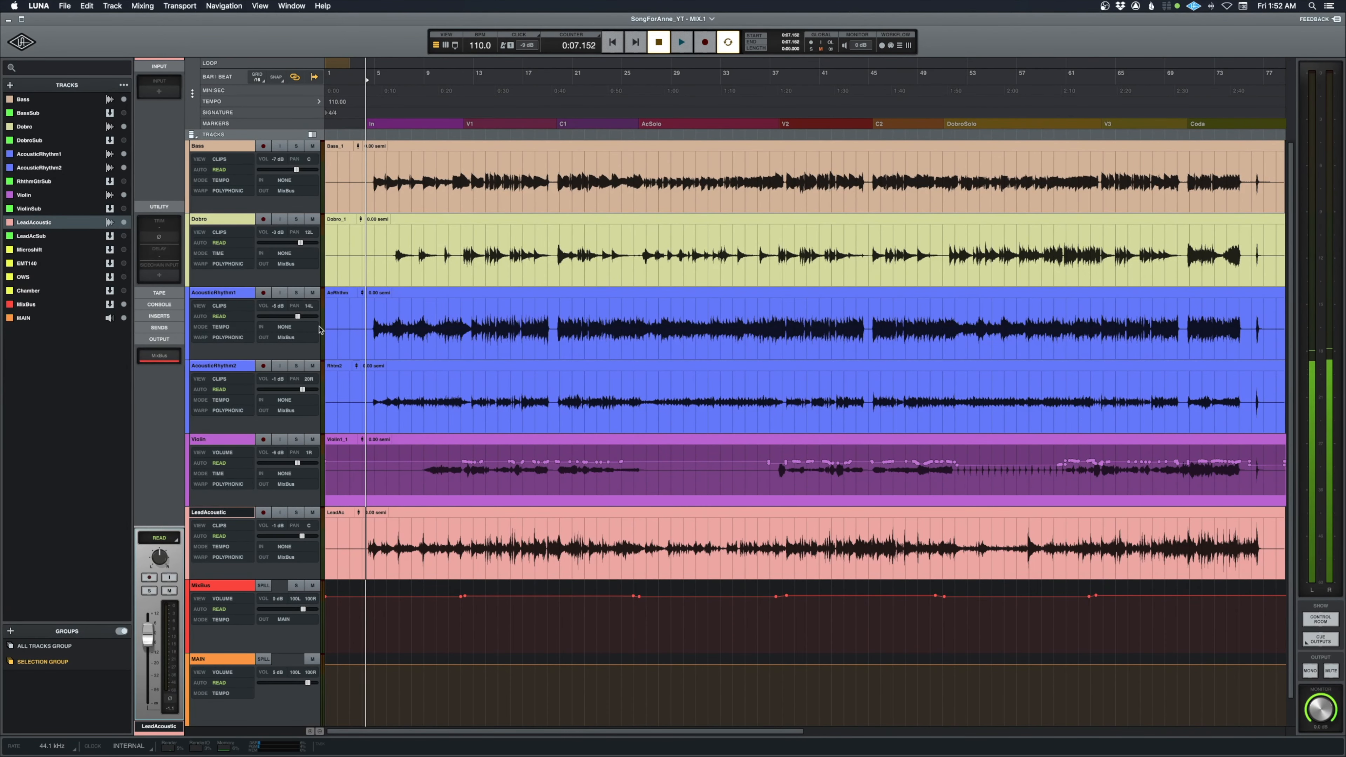
key("alt+m")
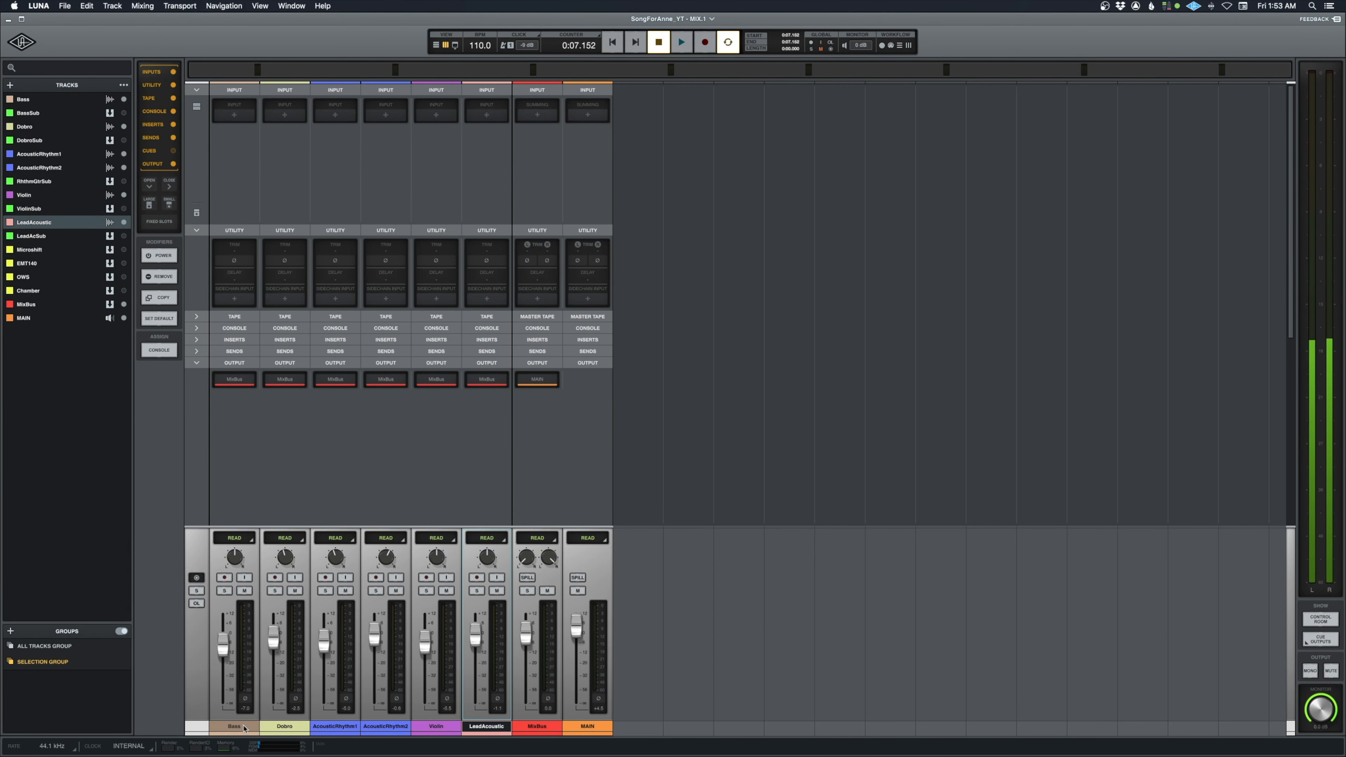
left_click(536, 730)
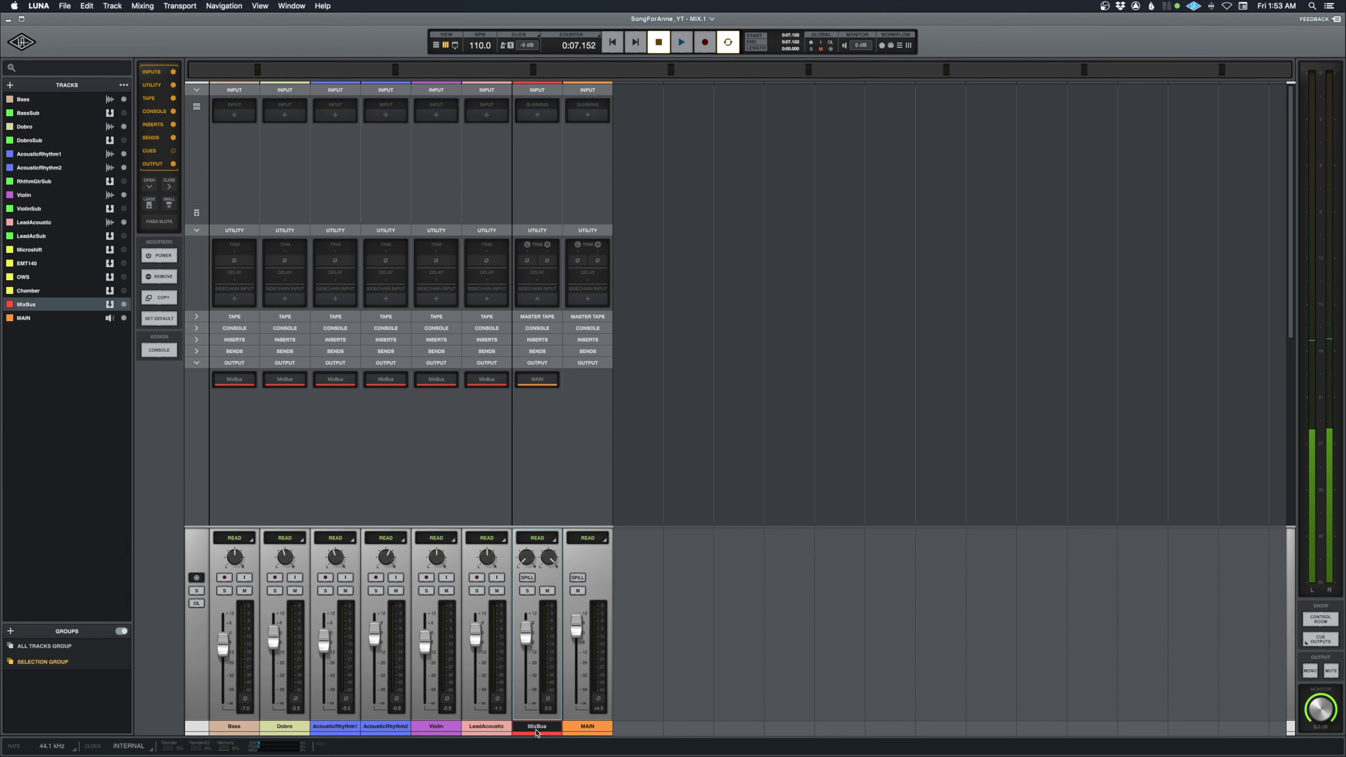
left_click(594, 728)
left_click(539, 728)
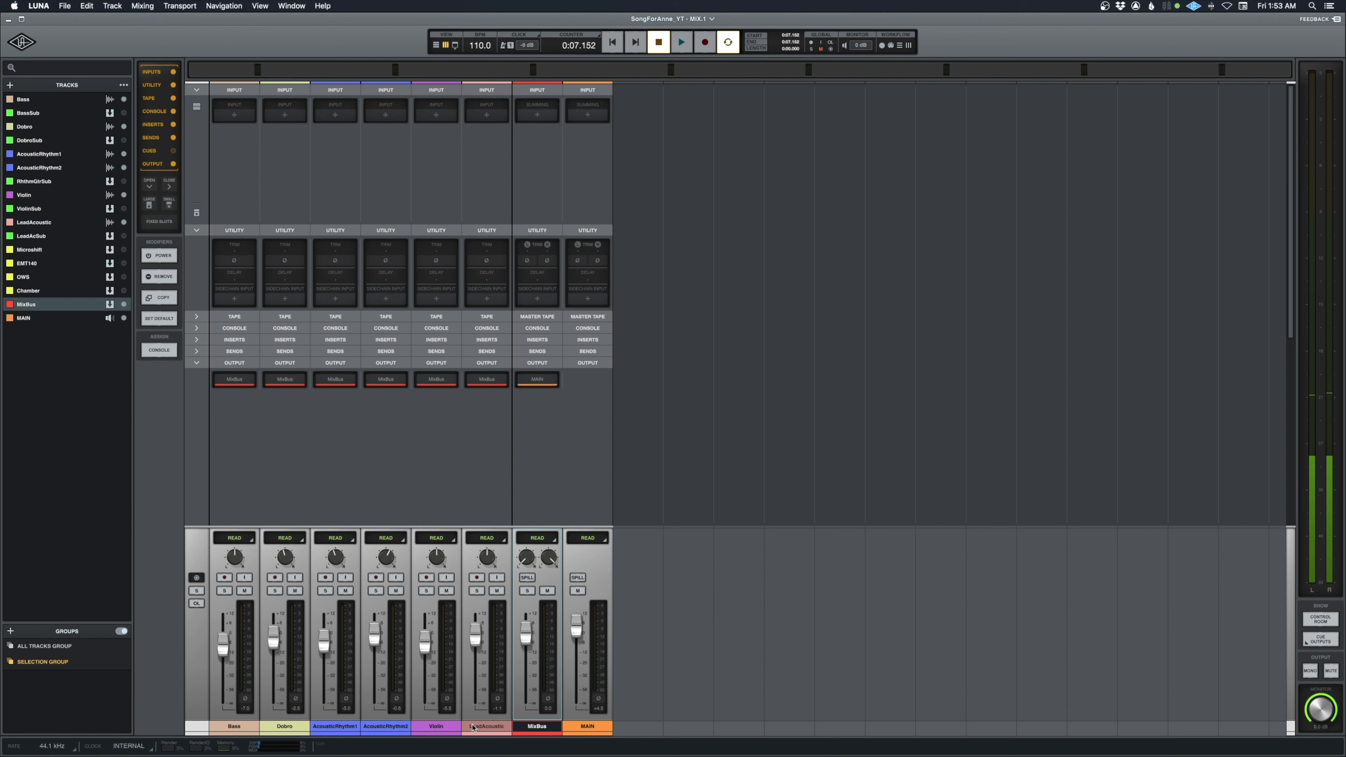
- Play the full mix from the intro and lower the MAIN channel's fader slightly while listening
key("space")
left_click_drag(576, 626, 576, 640)
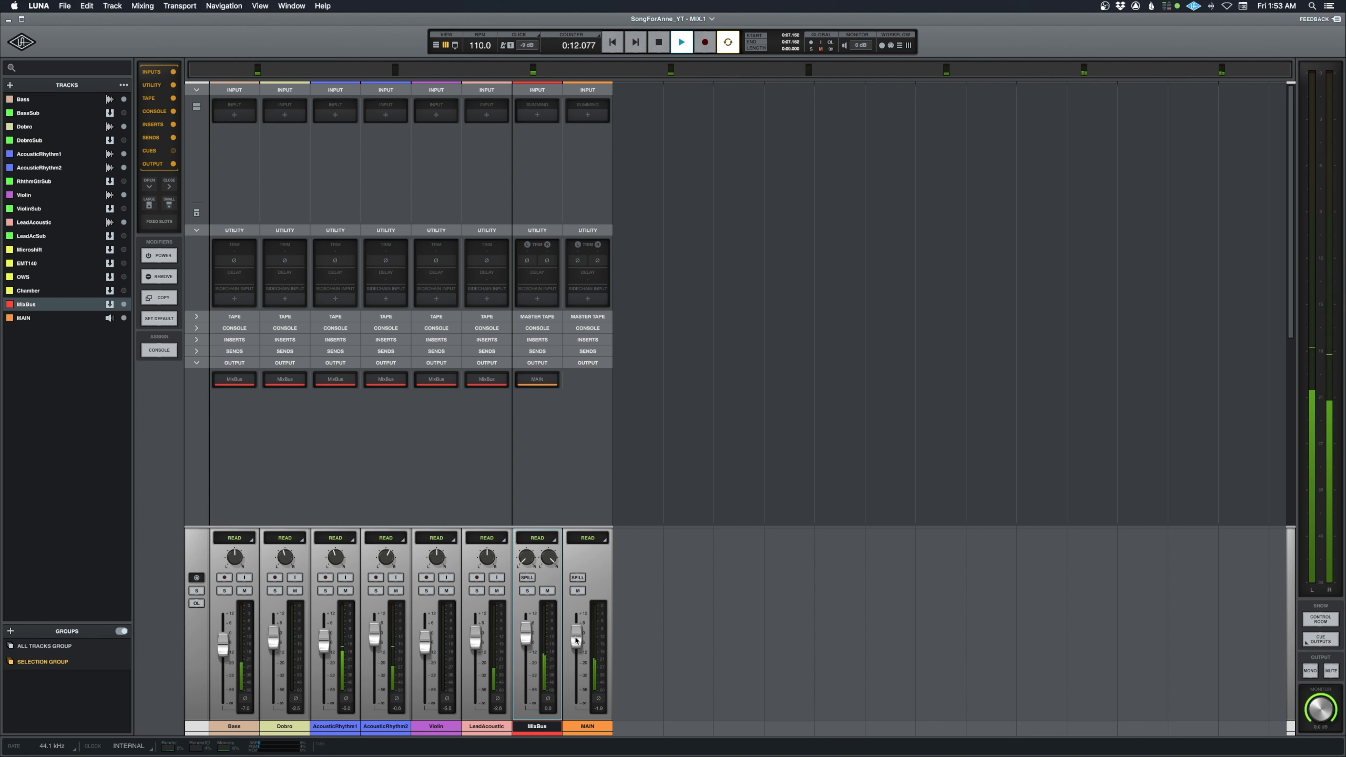
key("space")
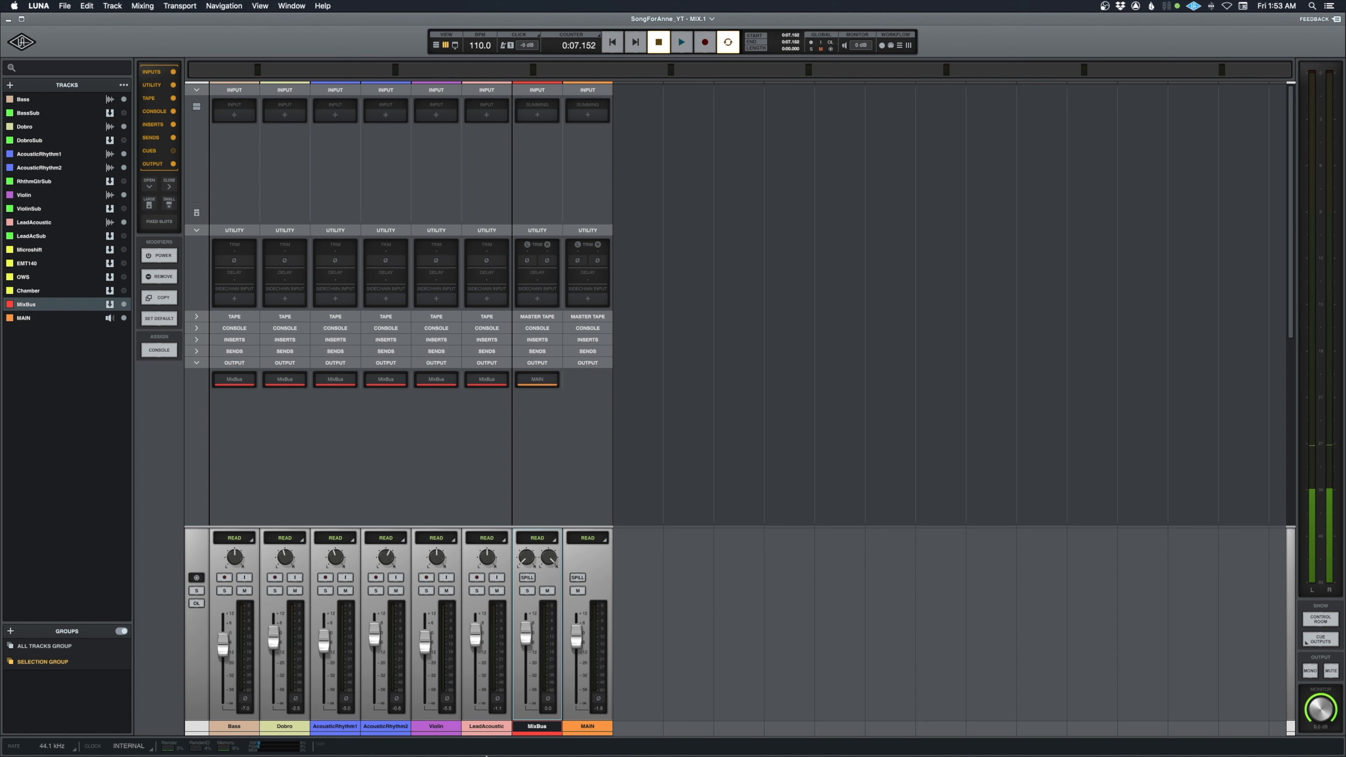
- Show the BassSub bus in the mixer and route the Bass track through it to MixBus
left_click(238, 727)
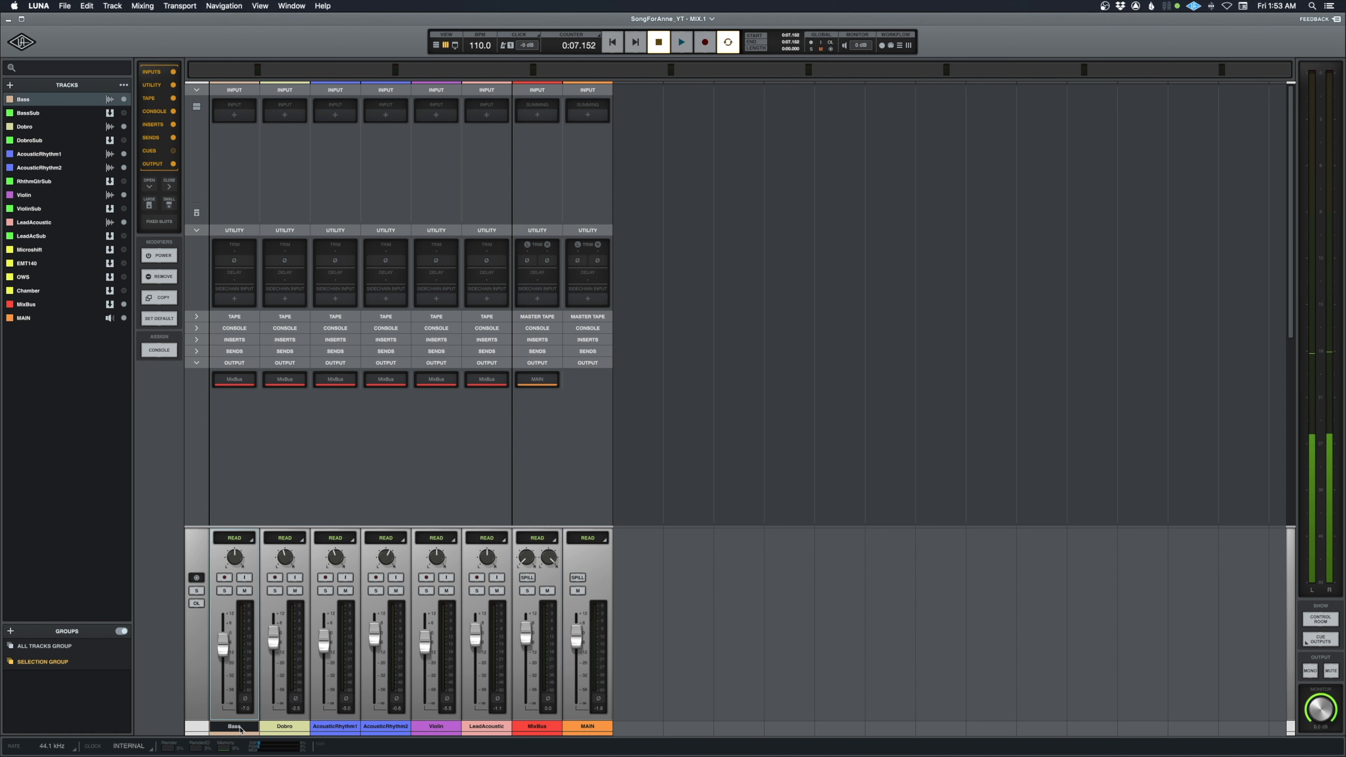
left_click(285, 727)
left_click(316, 729)
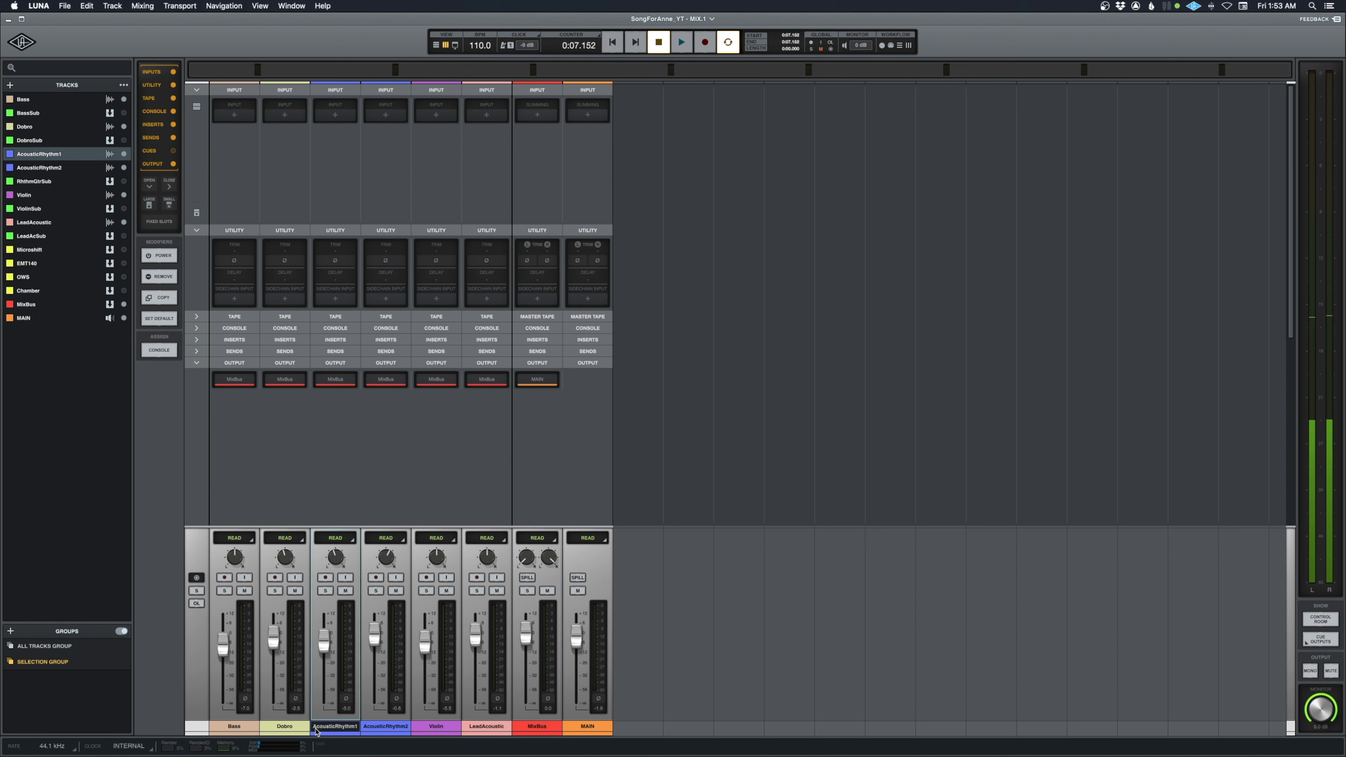
left_click(237, 728)
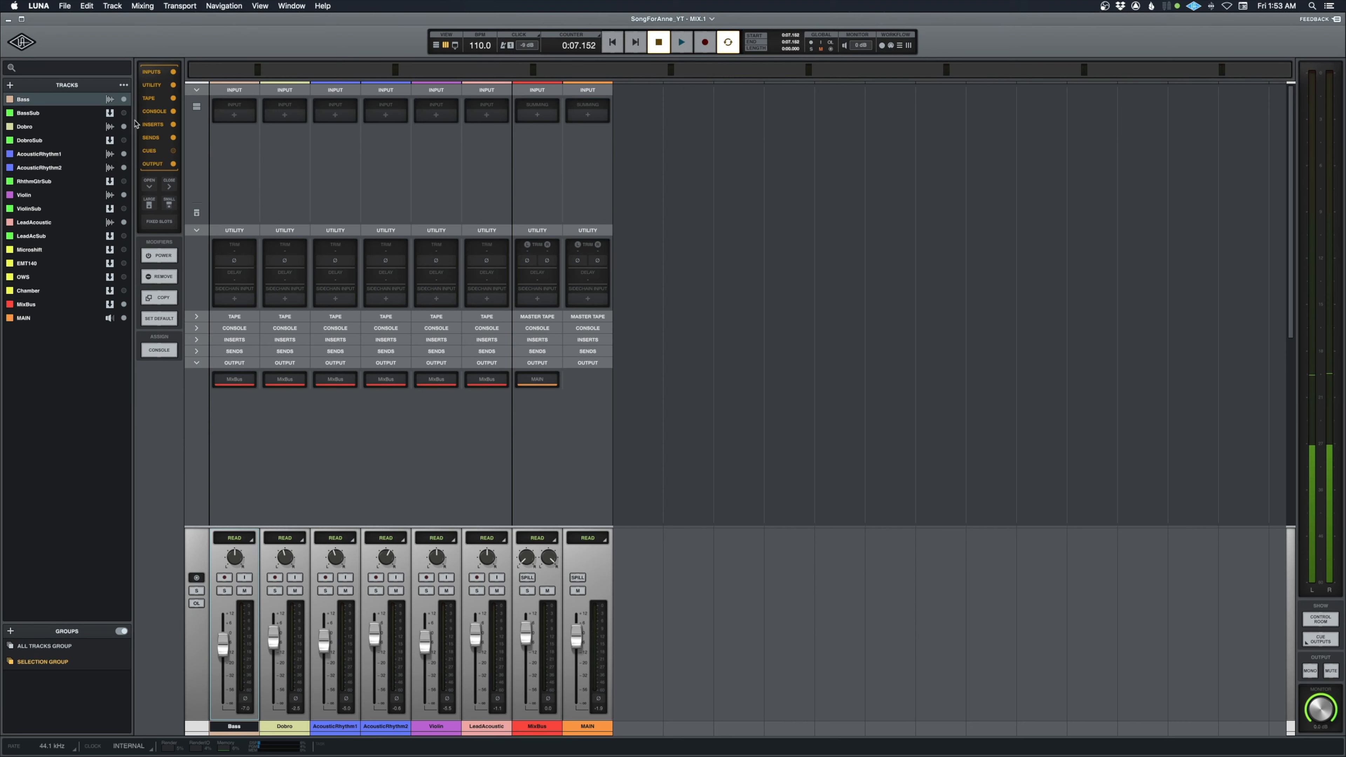
left_click(123, 114)
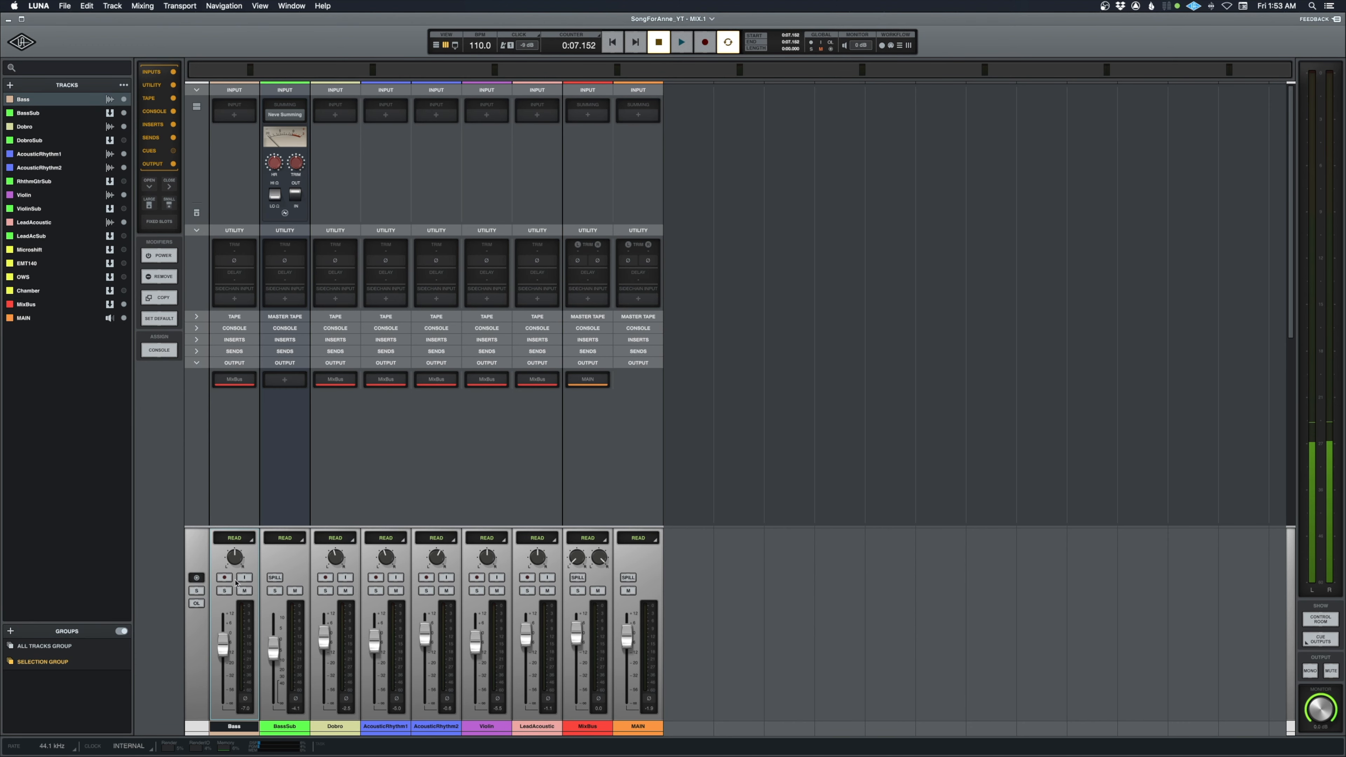
left_click(235, 380)
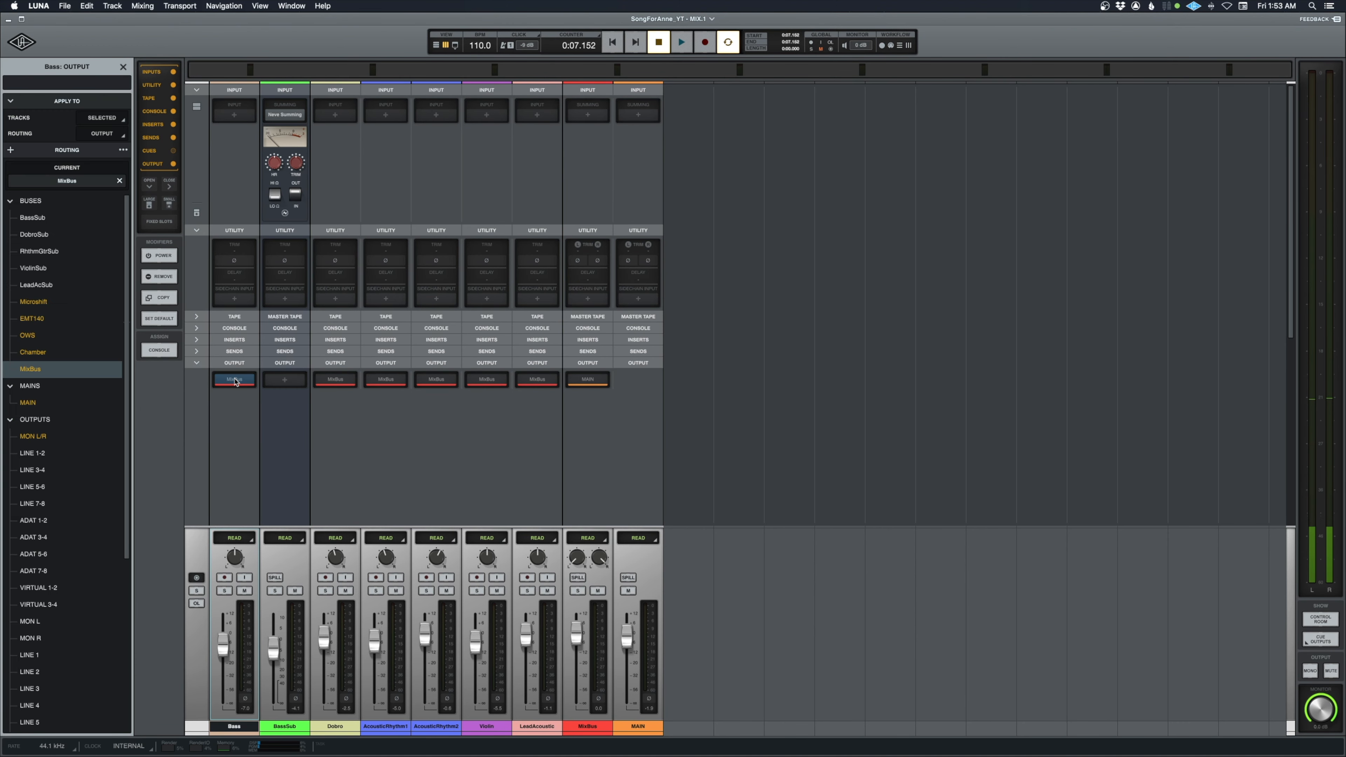
left_click(32, 218)
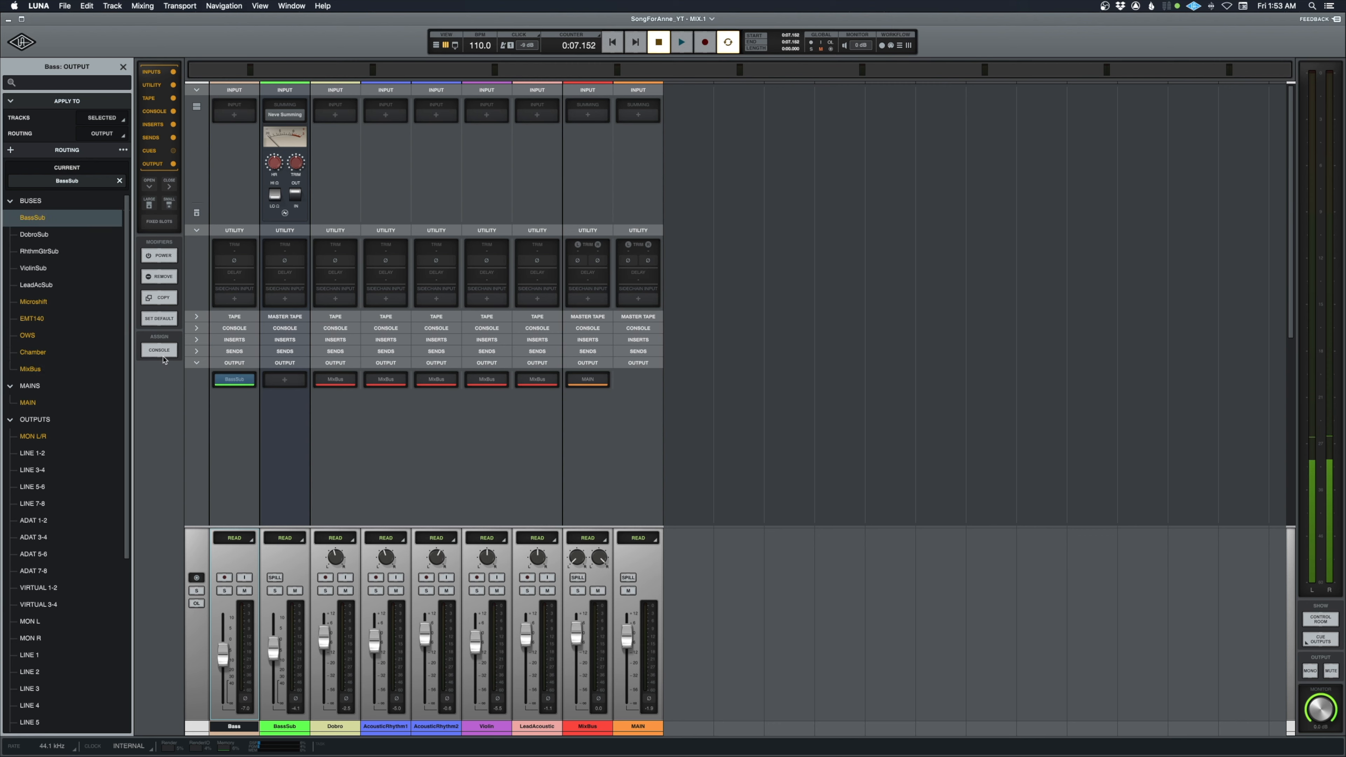
left_click(294, 380)
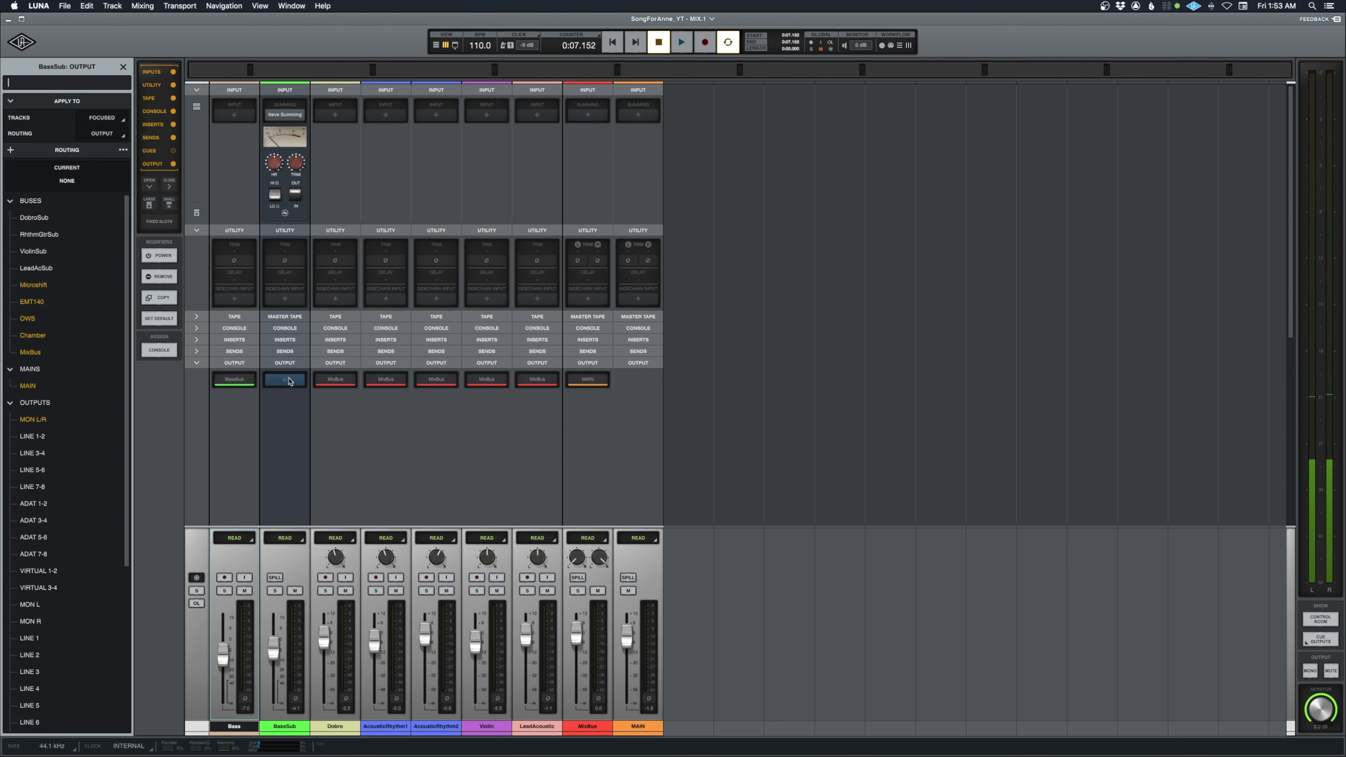
left_click(52, 354)
- Route Dobro through DobroSub to MixBus, and set the output of both AcousticRhythm tracks to RhthmGtrSub
left_click(327, 726)
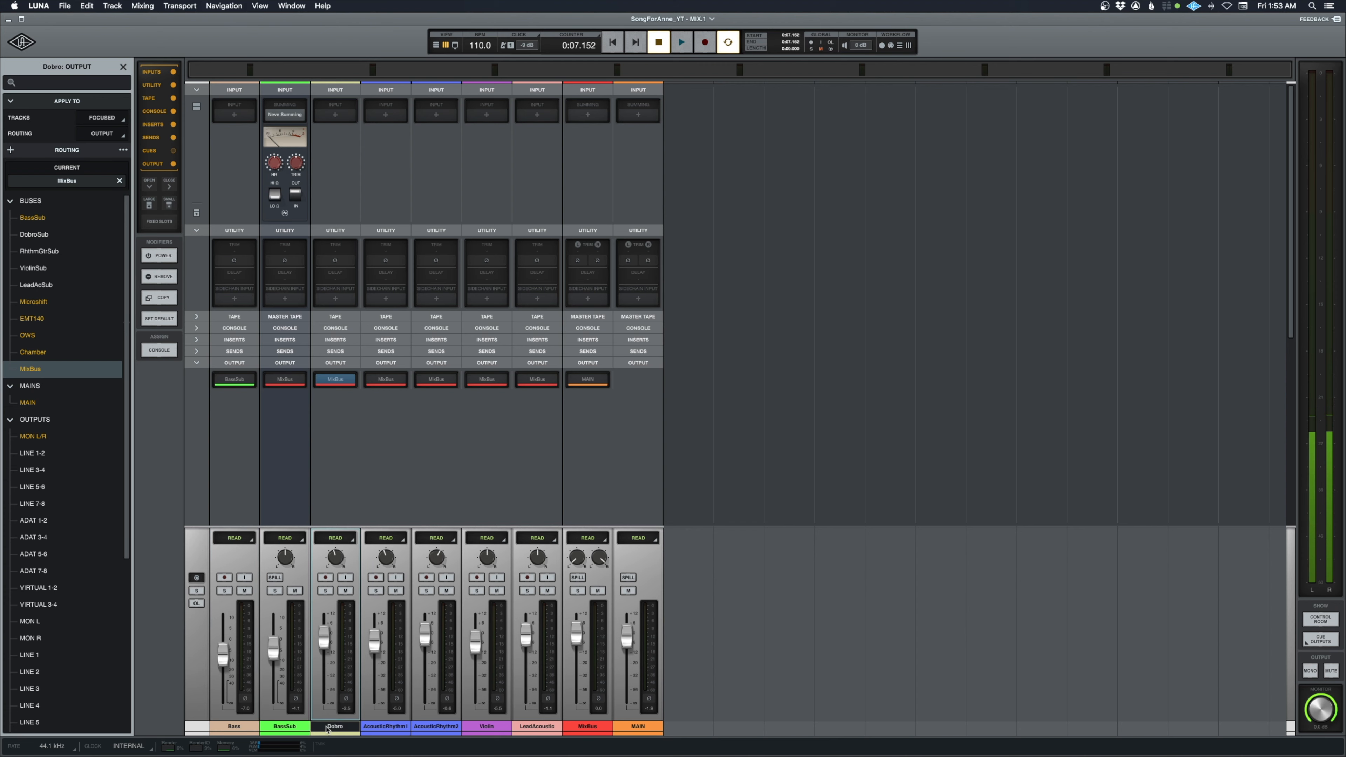
left_click(35, 234)
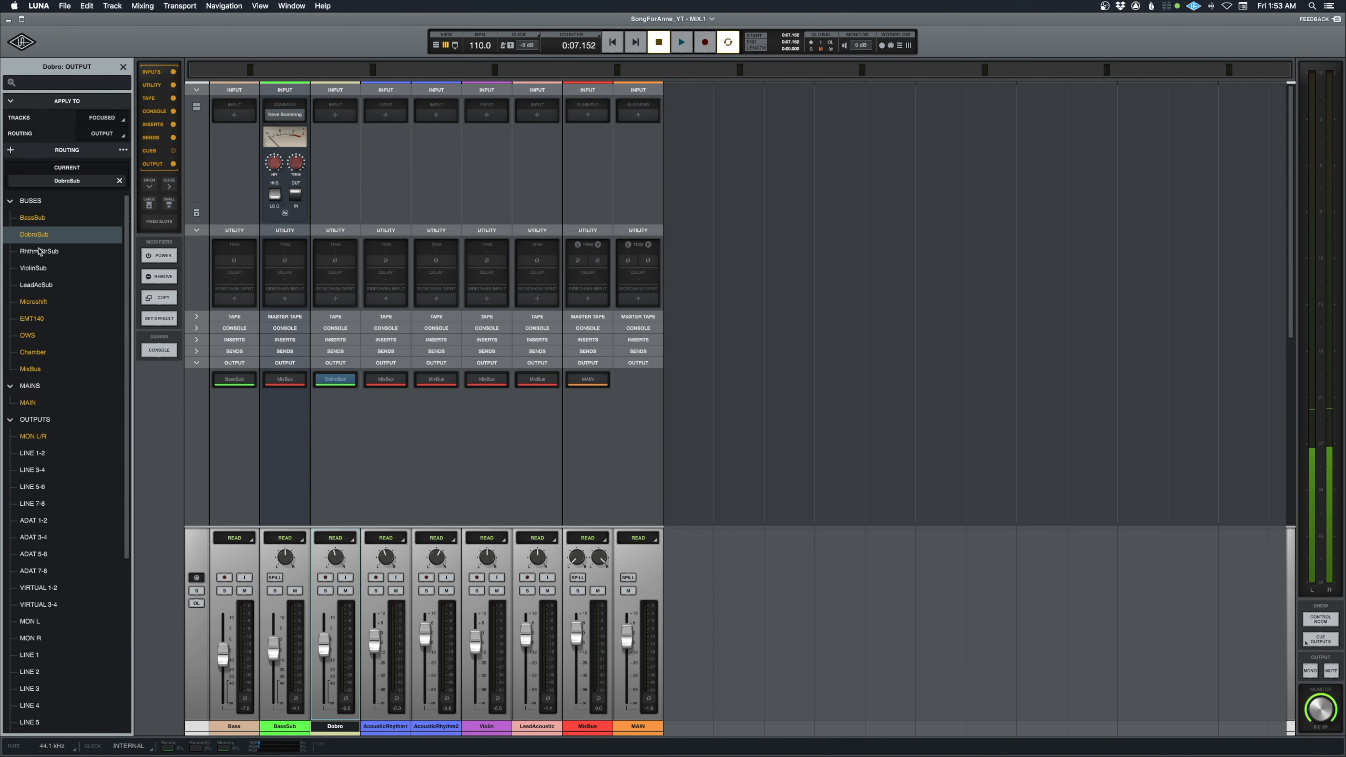
left_click(32, 352)
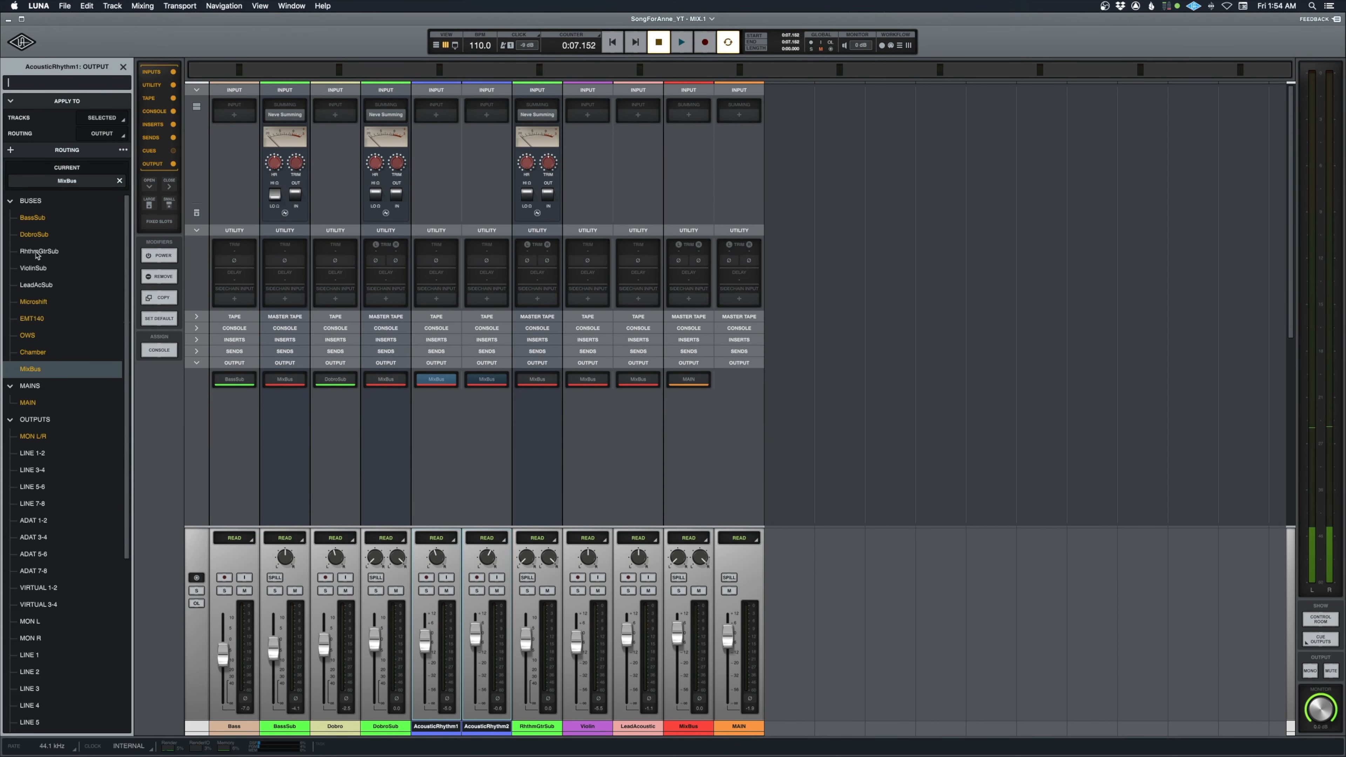
left_click(37, 255)
- Set Violin's output to ViolinSub and LeadAcoustic's to LeadAcSub, with MixBus feeding MAIN
left_click(587, 726)
left_click(33, 267)
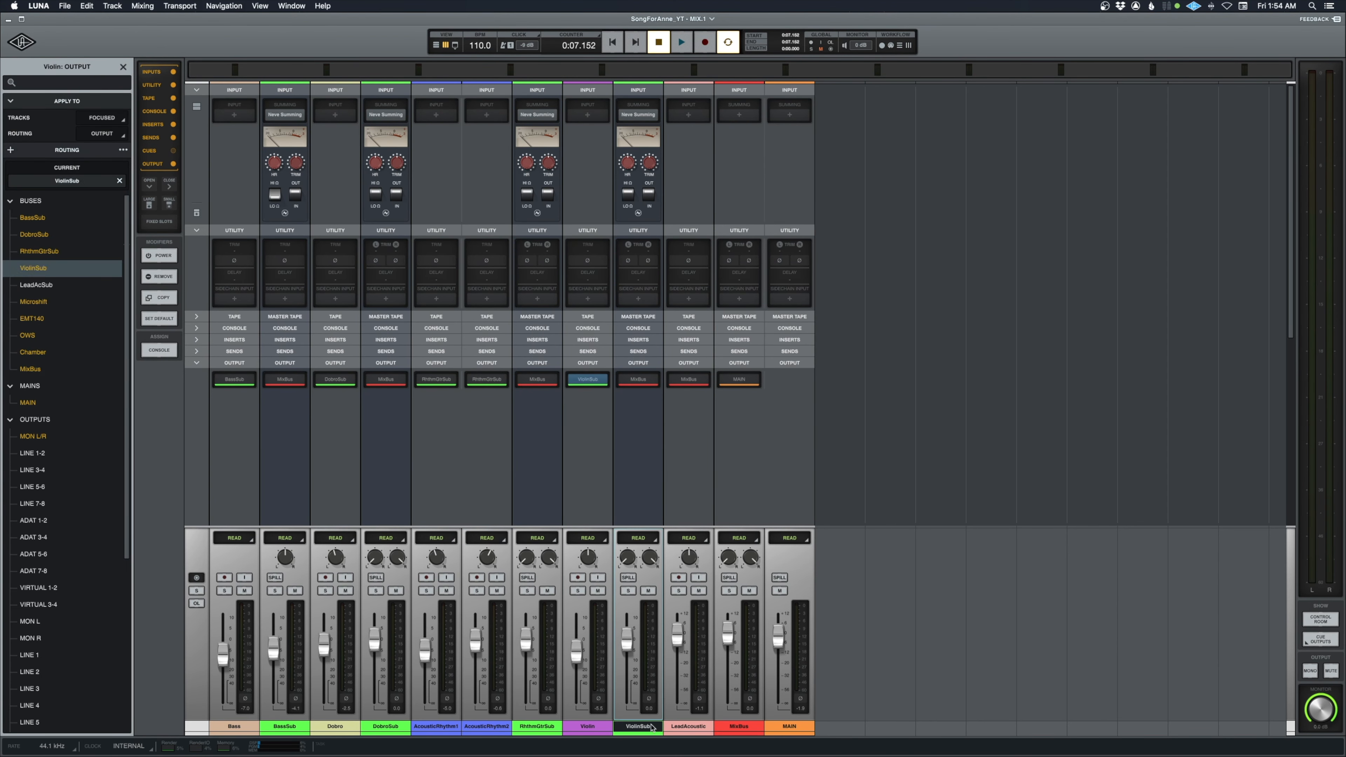
left_click(688, 726)
left_click(36, 284)
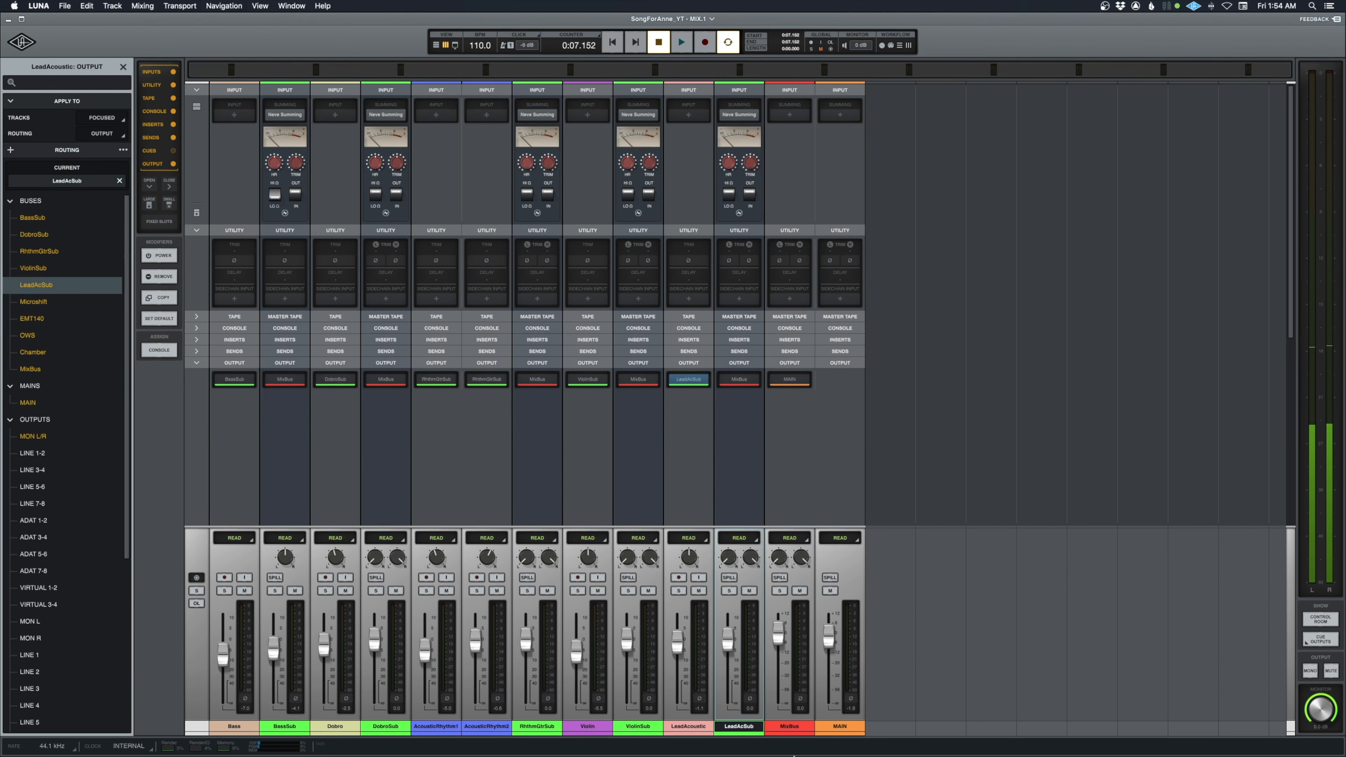
left_click(789, 726)
left_click(28, 403)
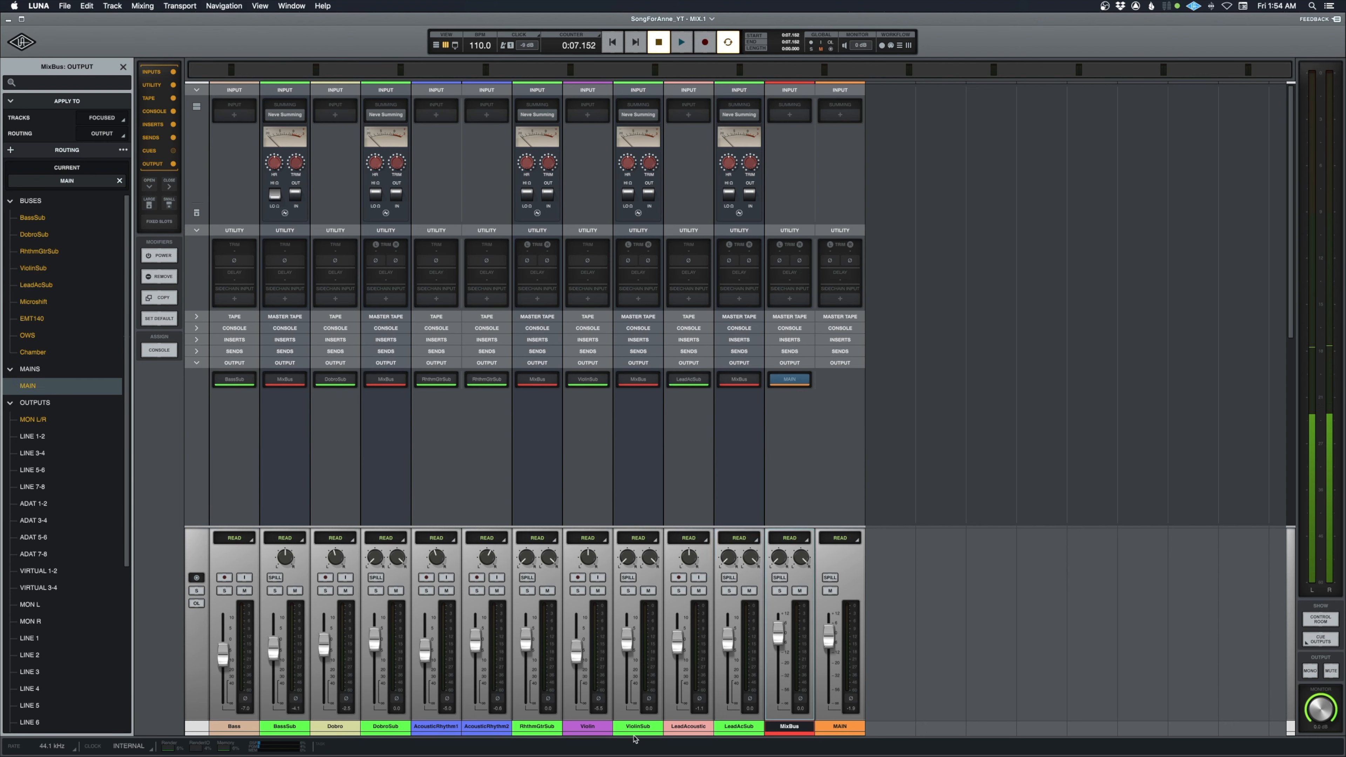
- Add Neve Summing to MixBus and audition the mix from about 0:07 with summing engaged on all the buses
left_click(796, 120)
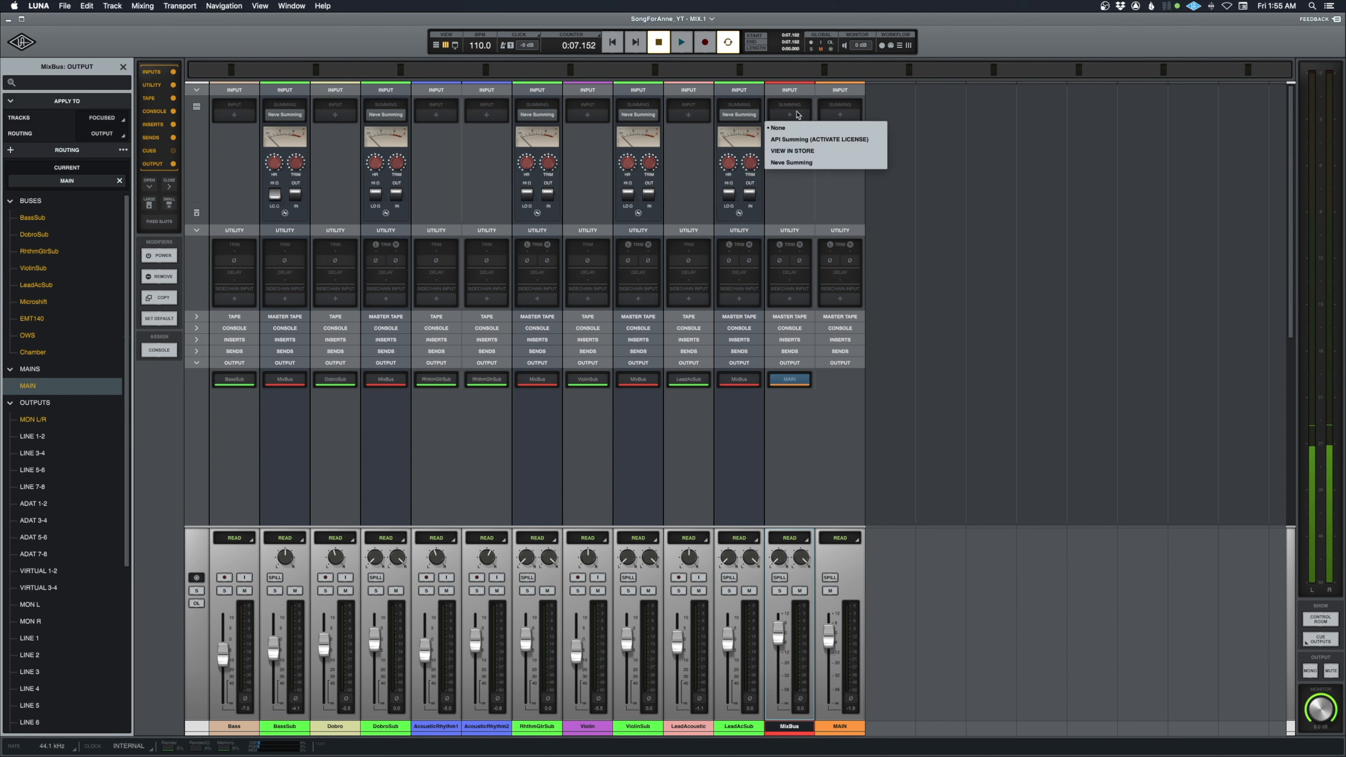
left_click(794, 162)
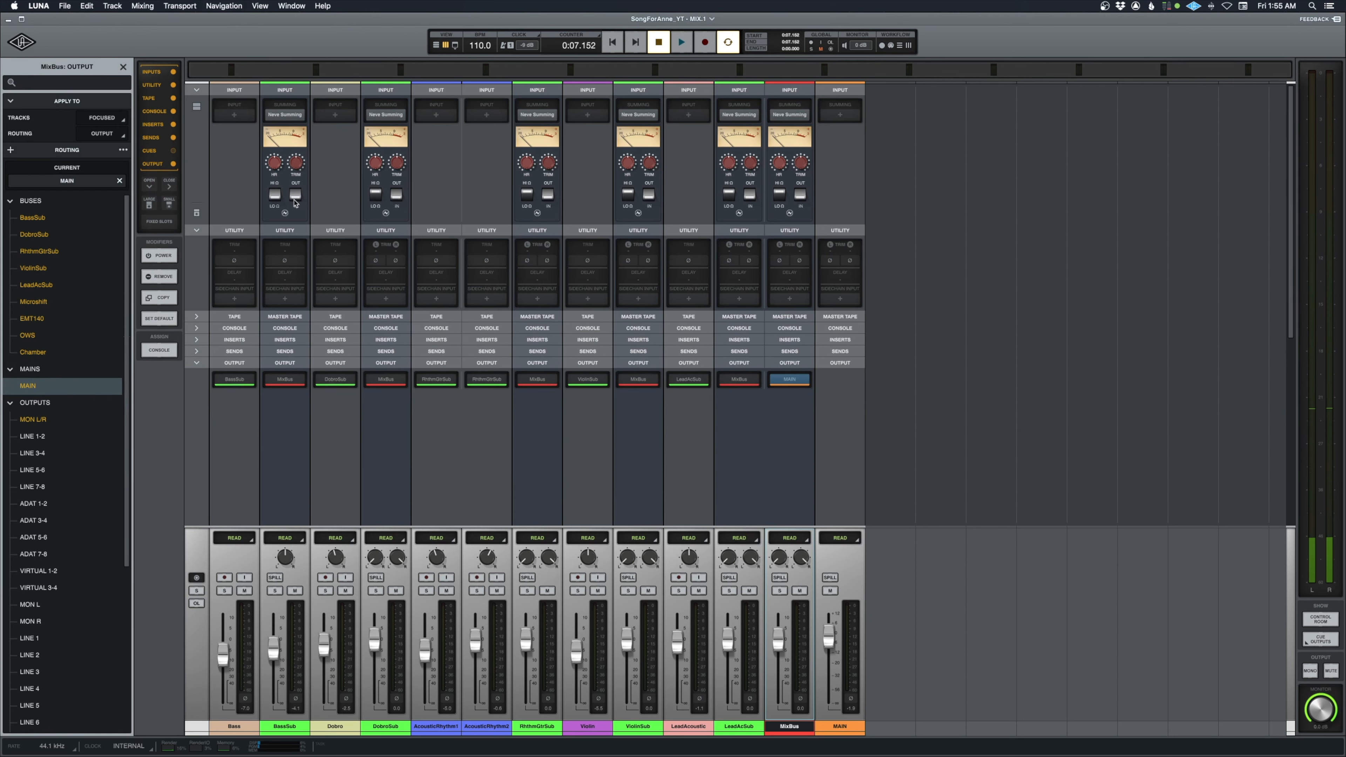
key("space")
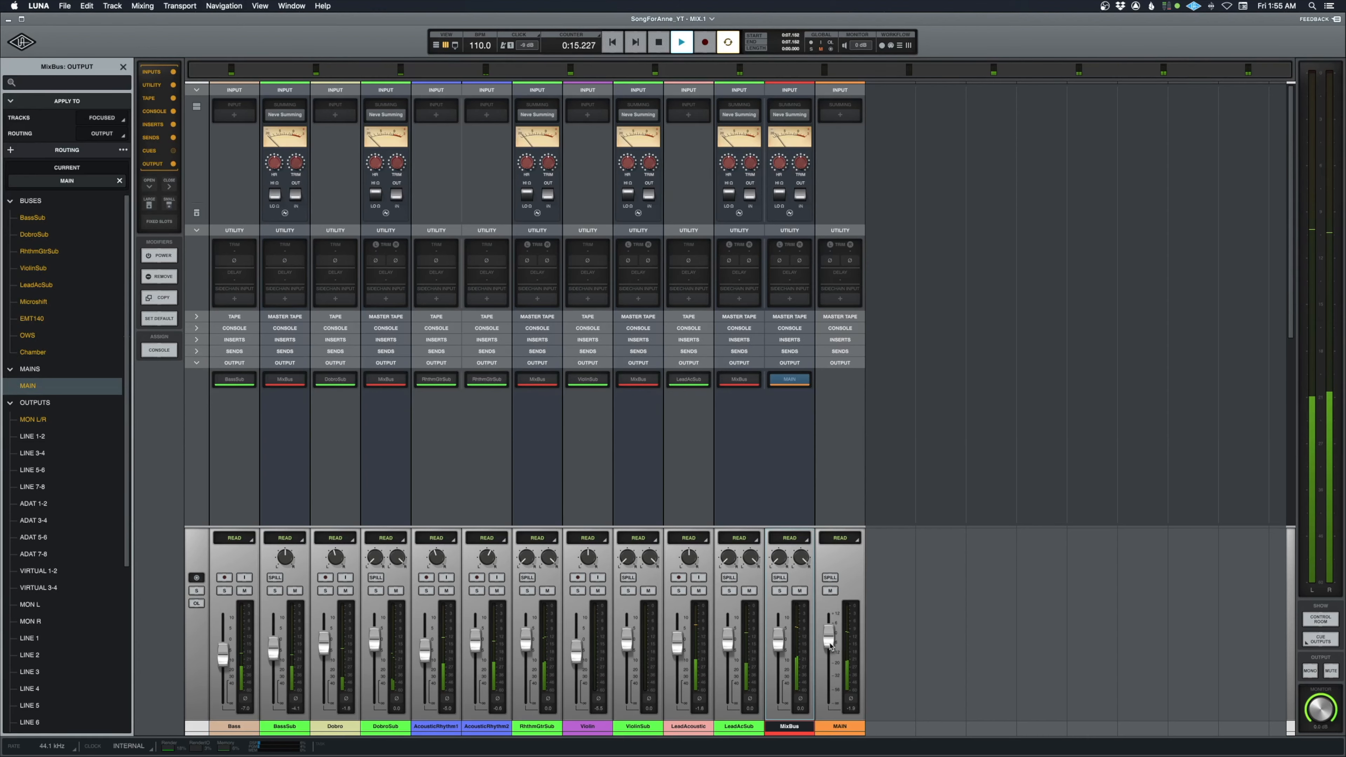
key("space")
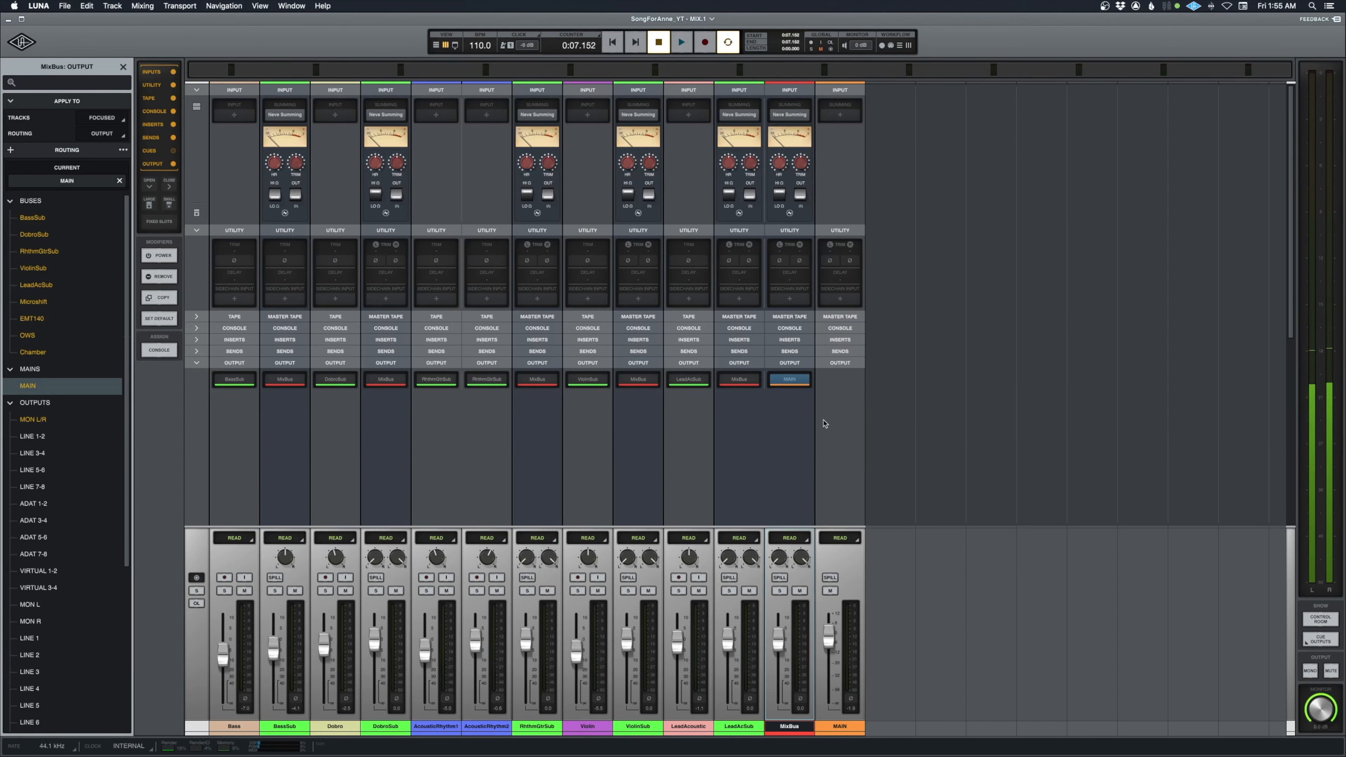
- Show the mixer's tape slots, open Machine B's Studer A800 settings from Bass, and switch on tape for Bass and Dobro
left_click(196, 317)
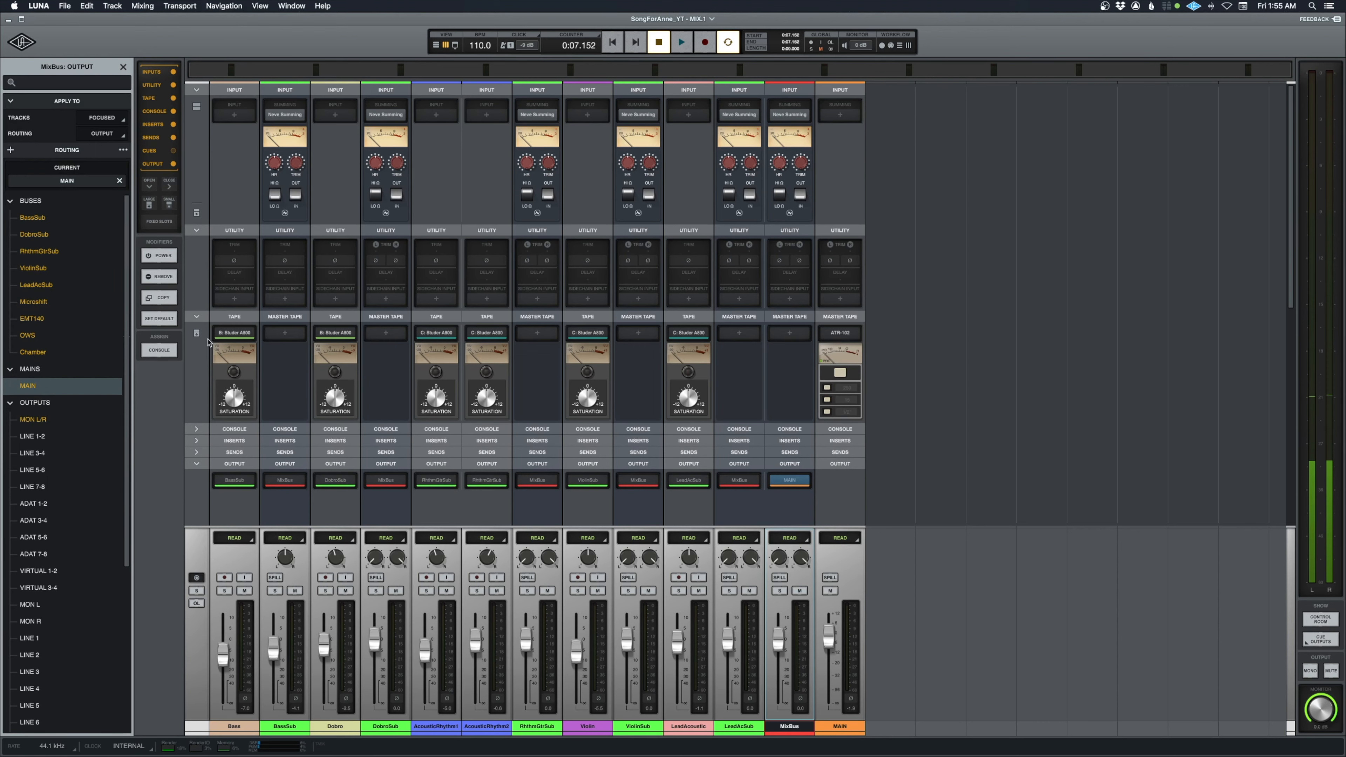
left_click(234, 332)
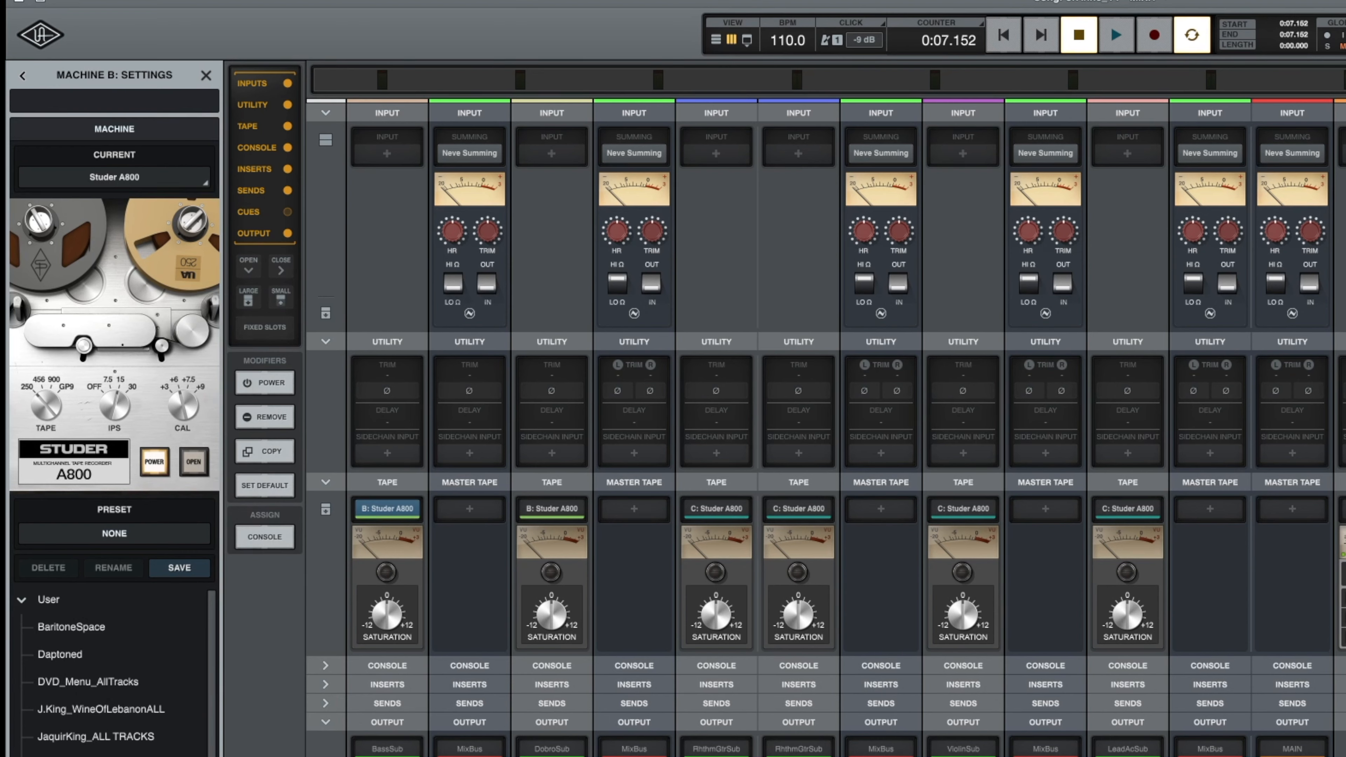
left_click(393, 573)
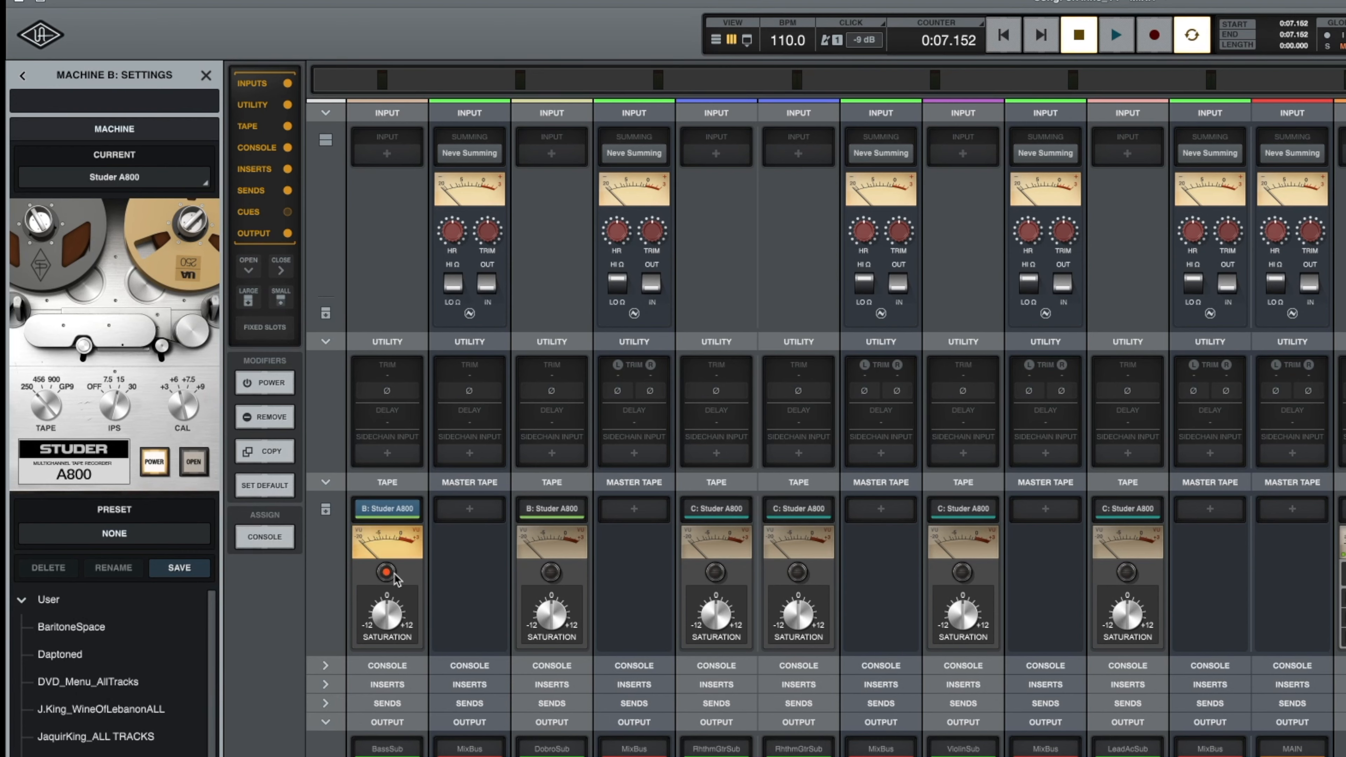
left_click(551, 573)
- View Machine C's Studer A800 settings, switch on tape for its tracks and the ATR-102 on MAIN, and close the settings
mouse_move(719, 515)
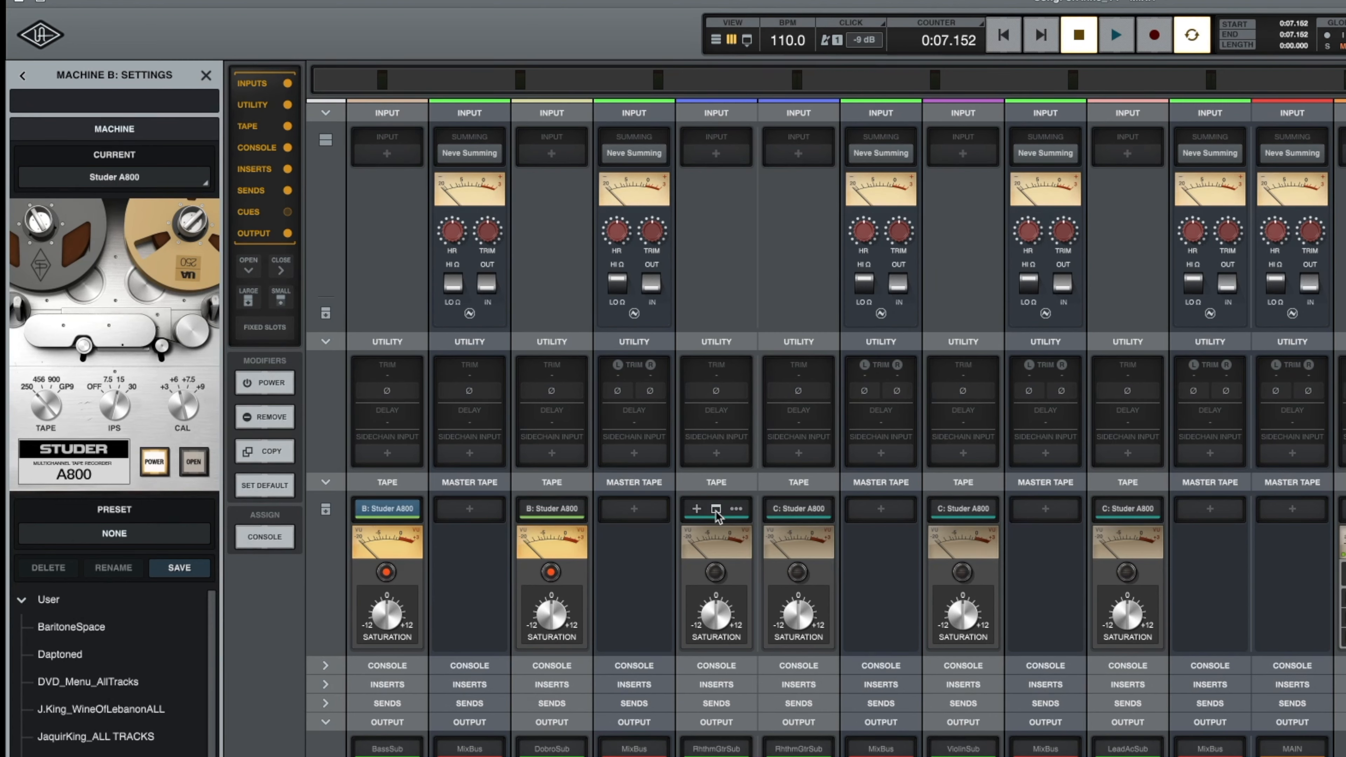
left_click(716, 510)
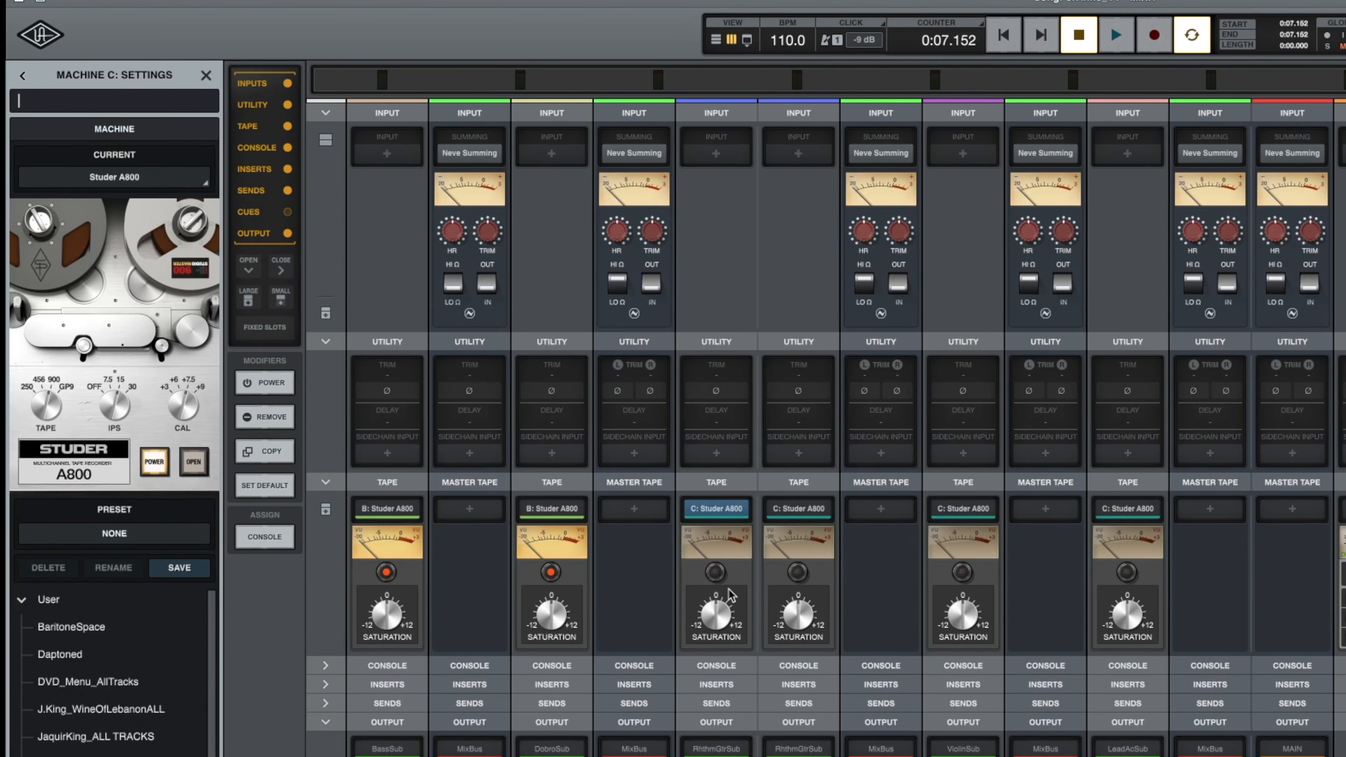
left_click(713, 572)
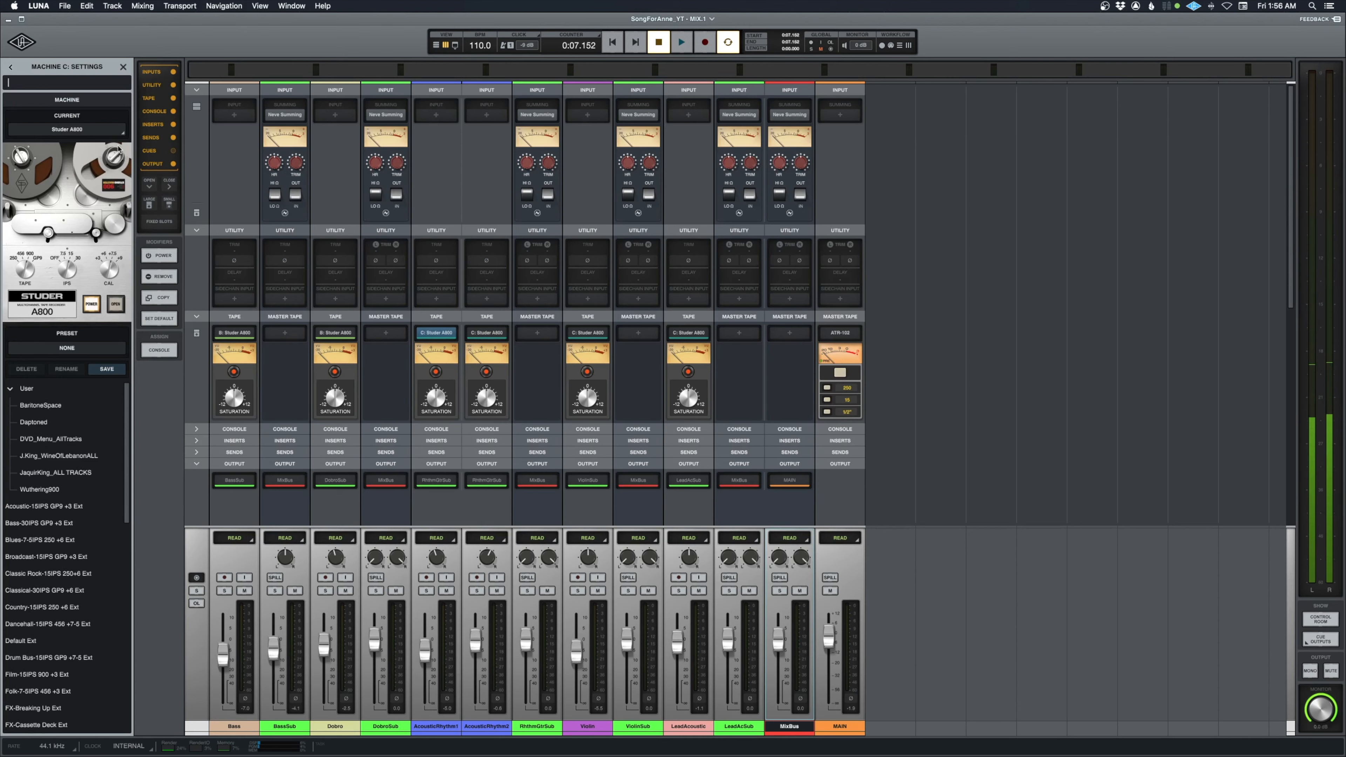
left_click(123, 67)
- Audition the mix from about 0:07 with the tape machines on, collapsing the utility section during playback
key("space")
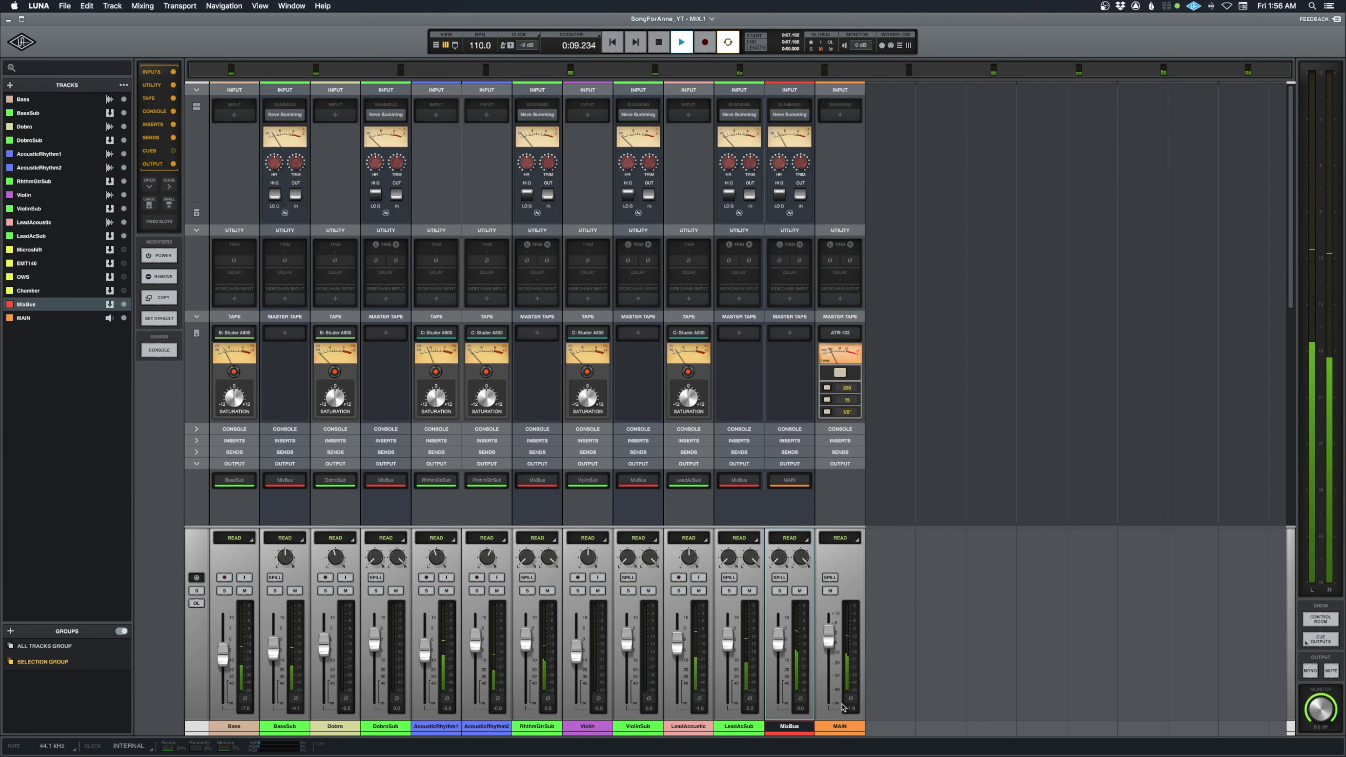
left_click(196, 230)
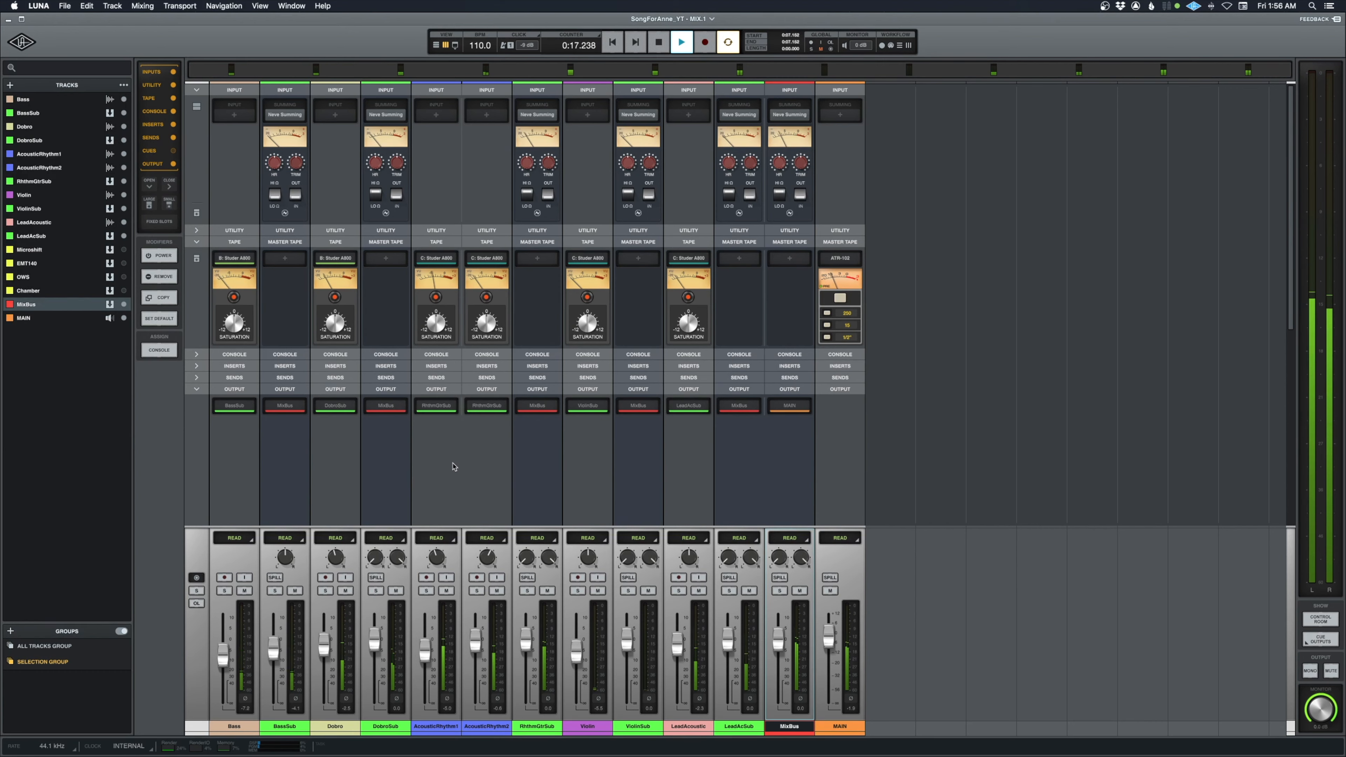
key("space")
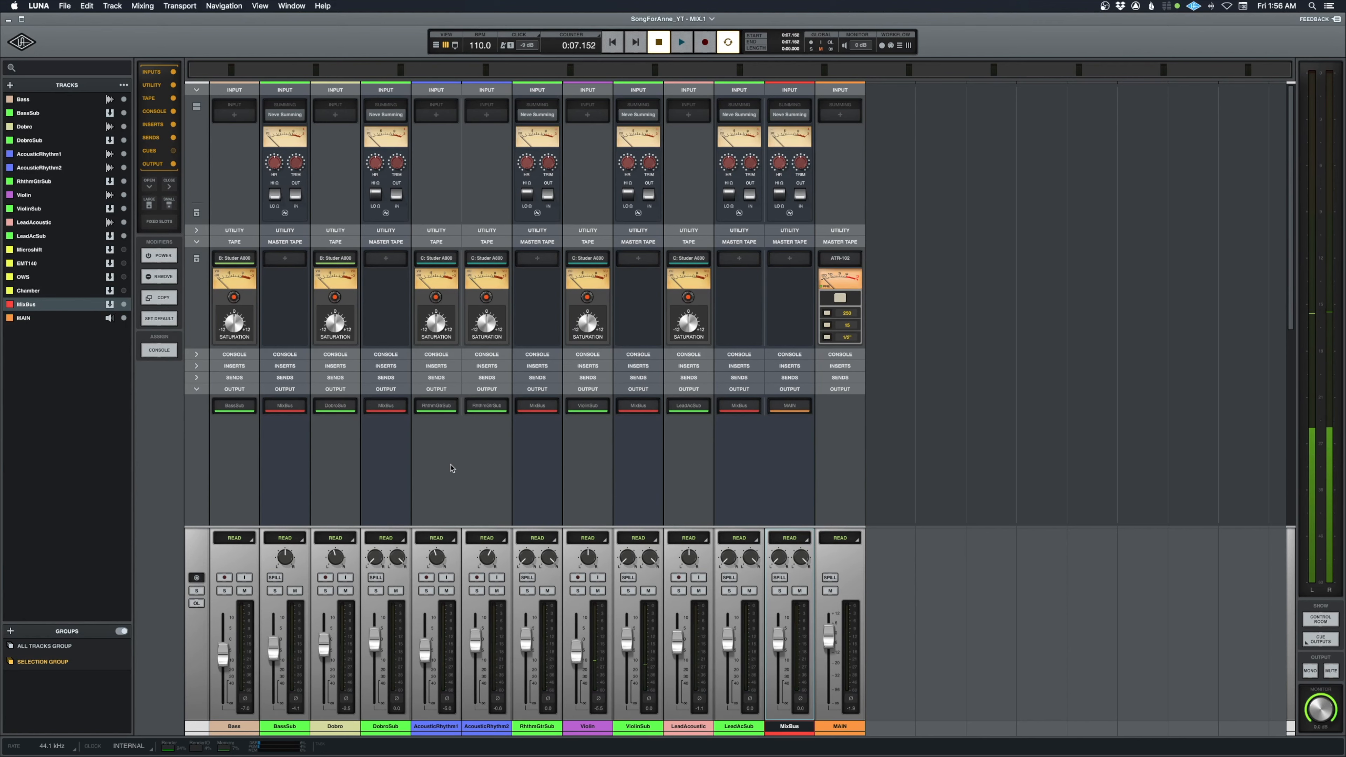
- Check the console section briefly and collapse it, then expand the inserts section to show each channel's plug-ins
left_click(196, 354)
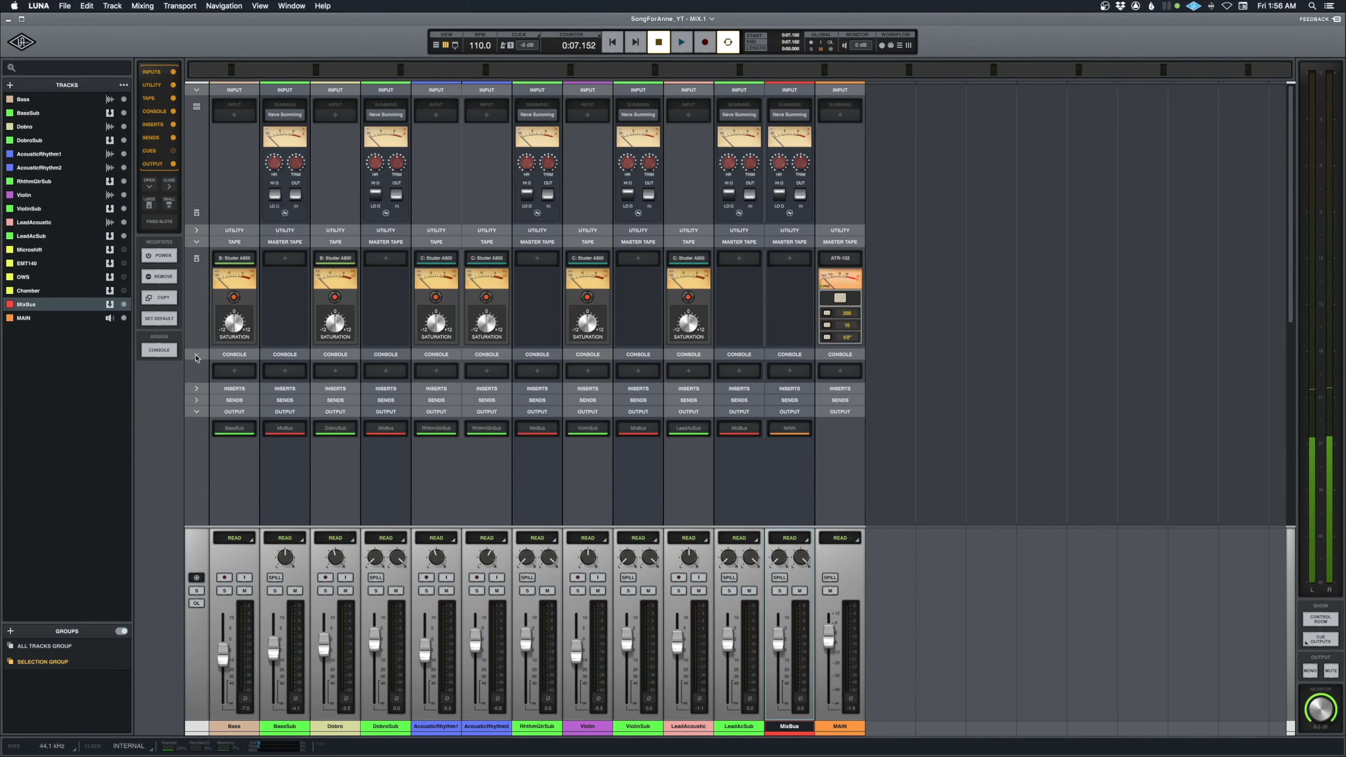
left_click(196, 355)
left_click(196, 366)
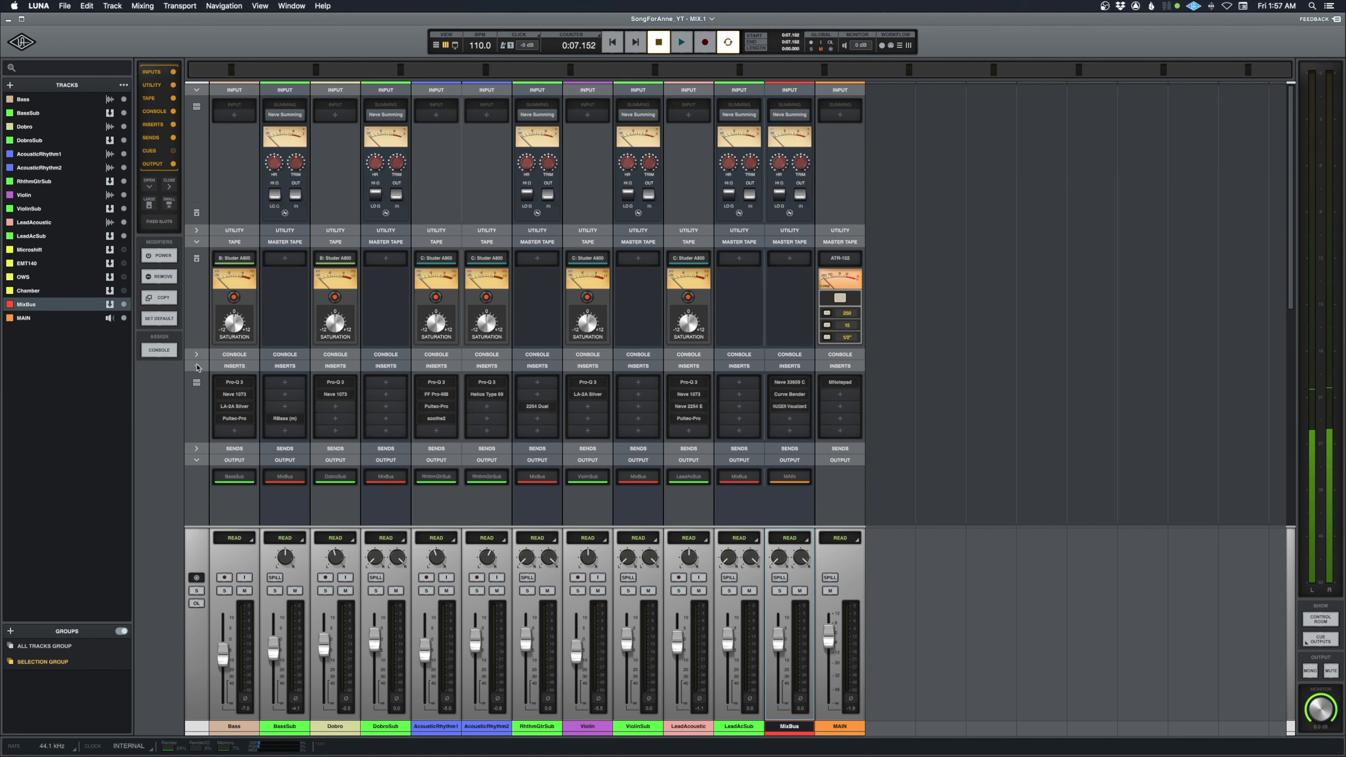
left_click(196, 366)
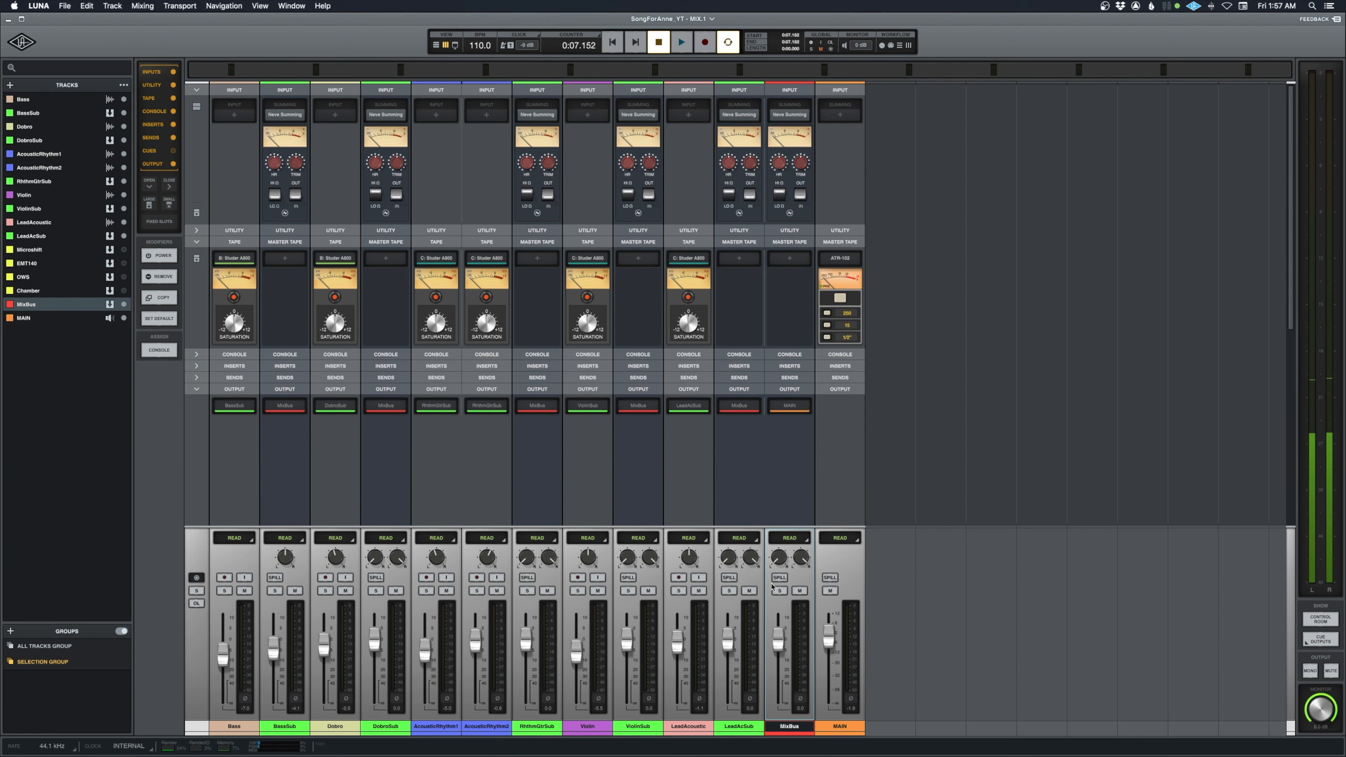
left_click(196, 366)
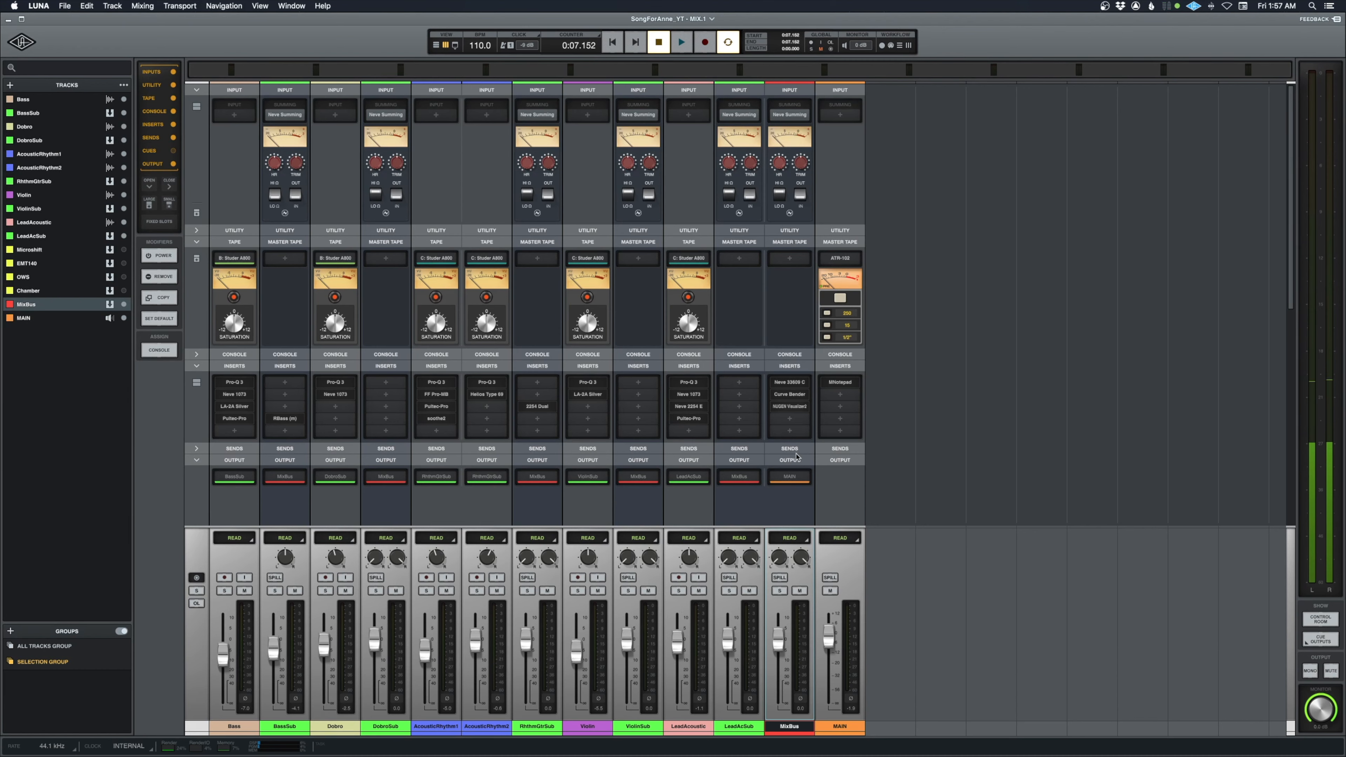
- Open the Neve 33609 C on MixBus, compare the mix with its power off and on, and leave it on
left_click(789, 384)
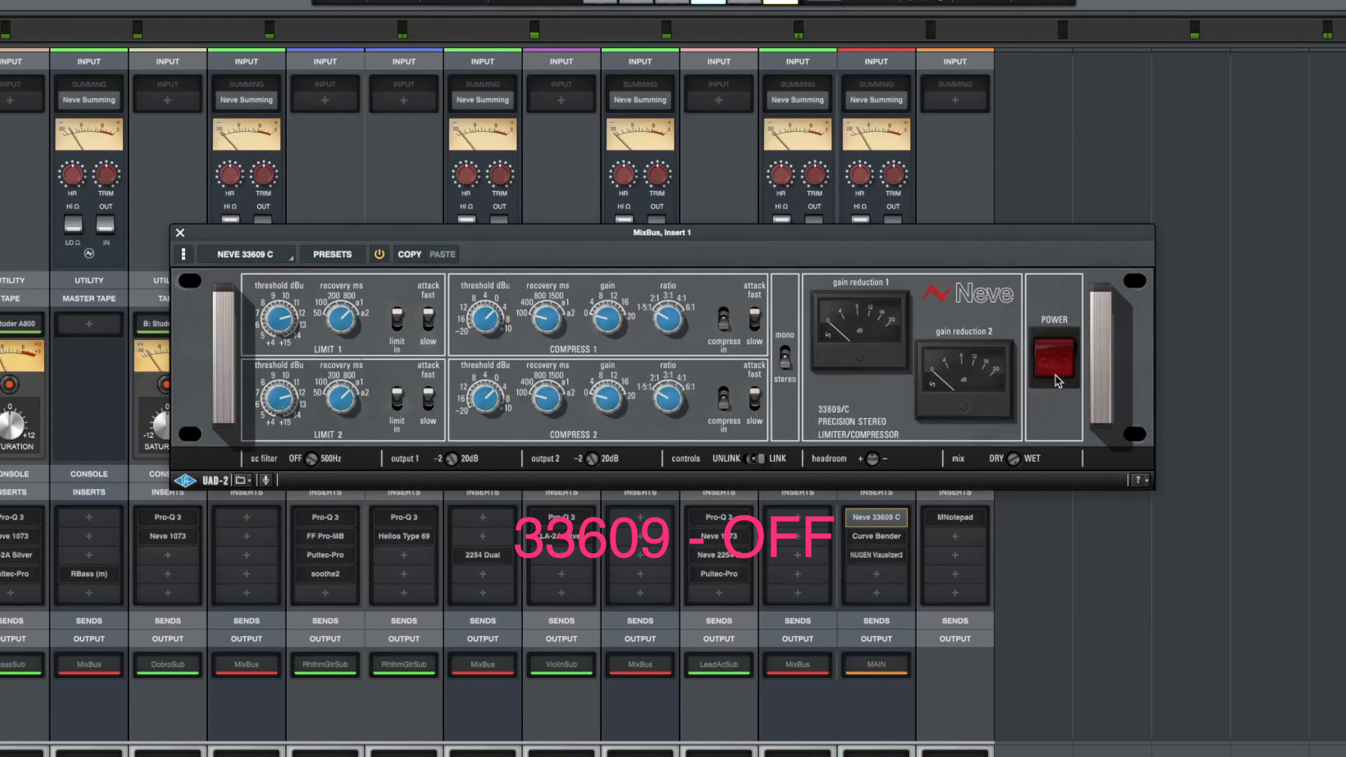
left_click(1055, 376)
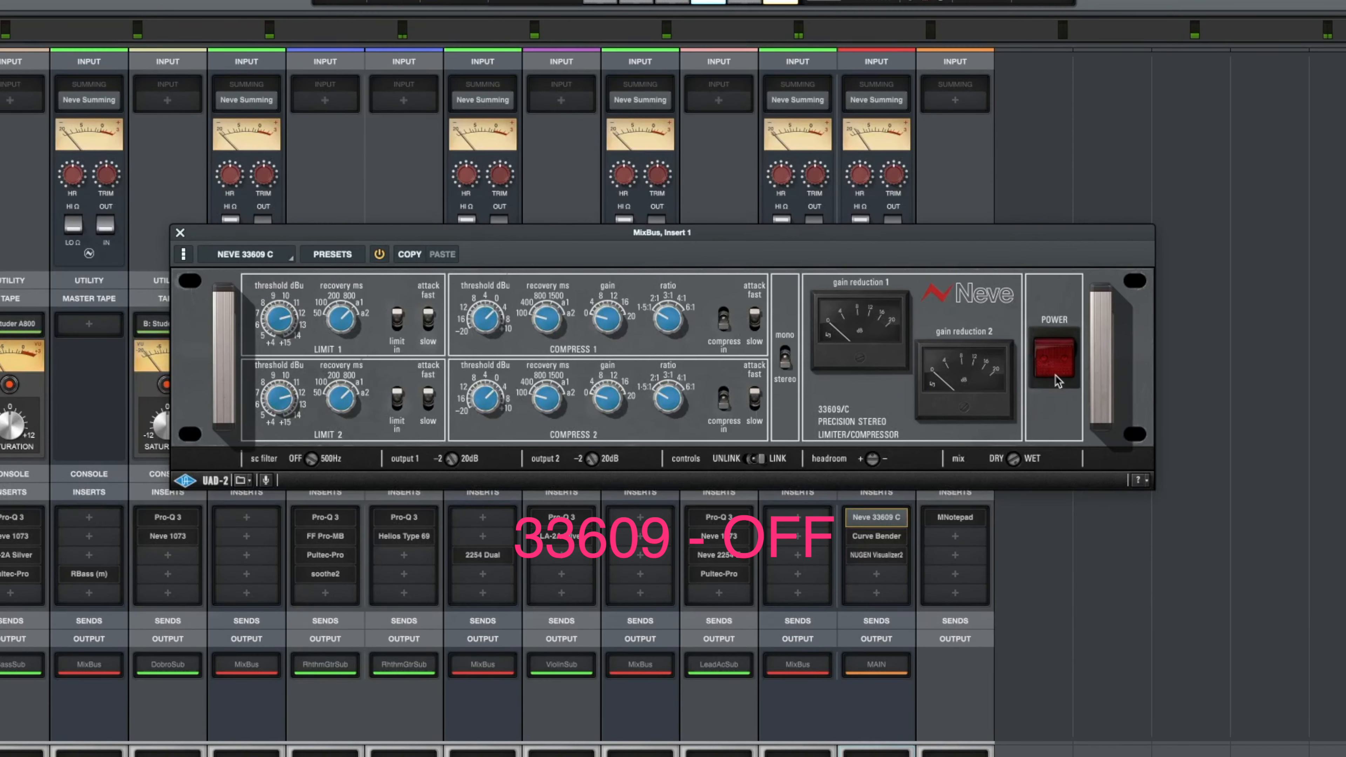
left_click(1052, 349)
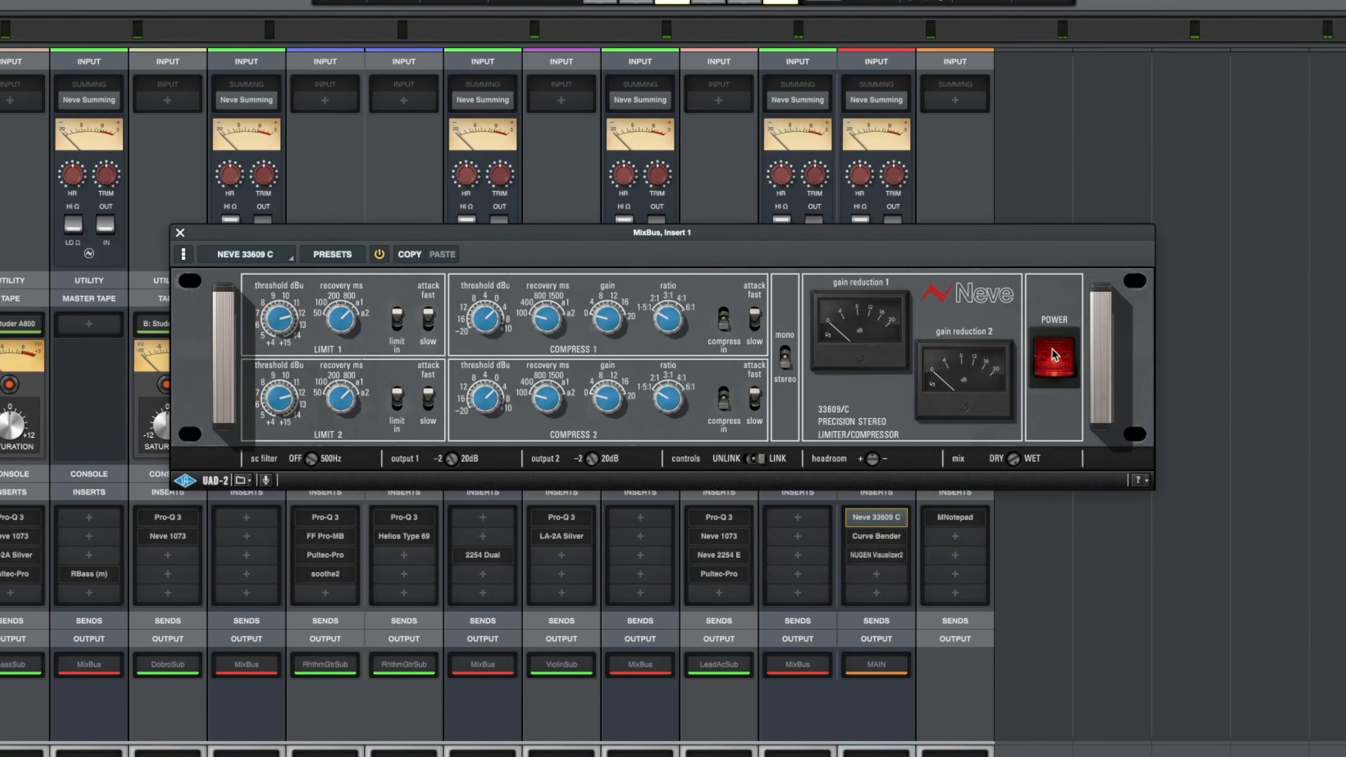
left_click_drag(814, 245, 748, 347)
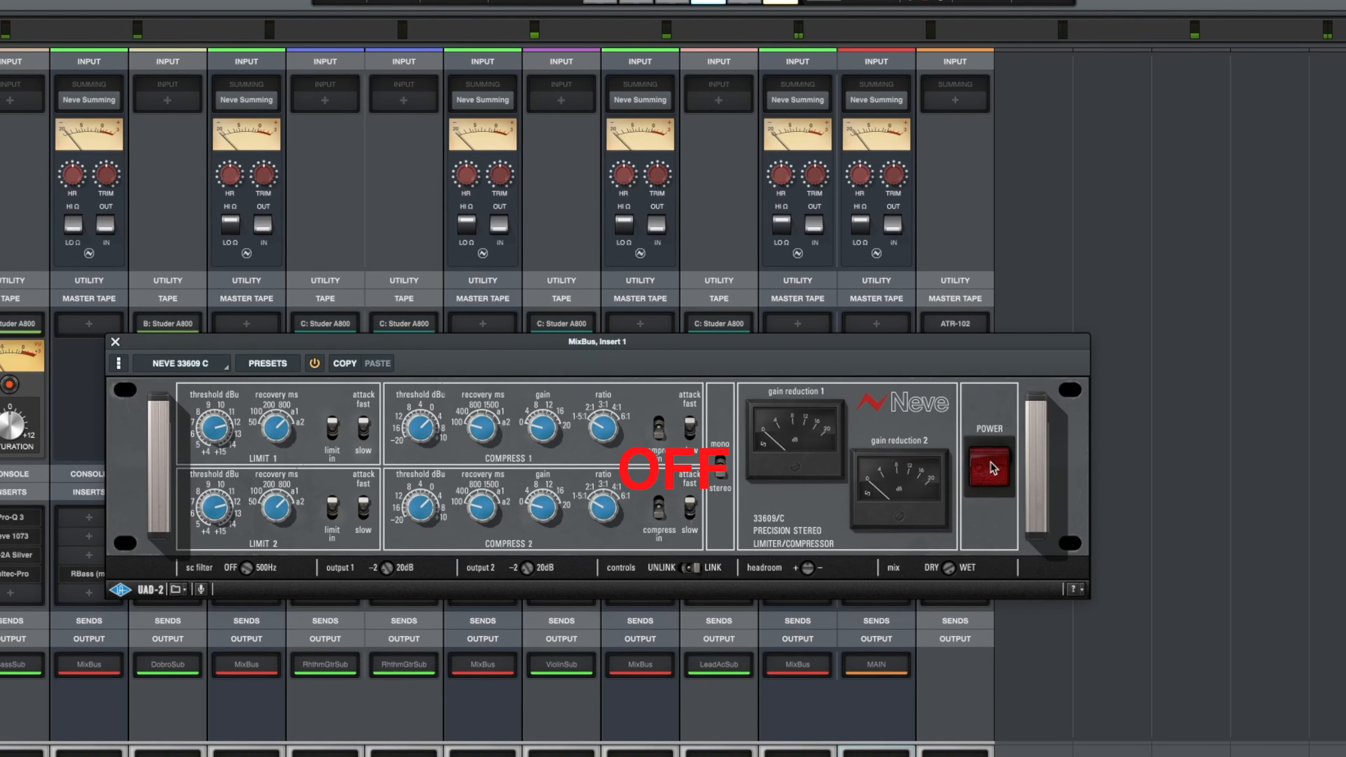
left_click(990, 465)
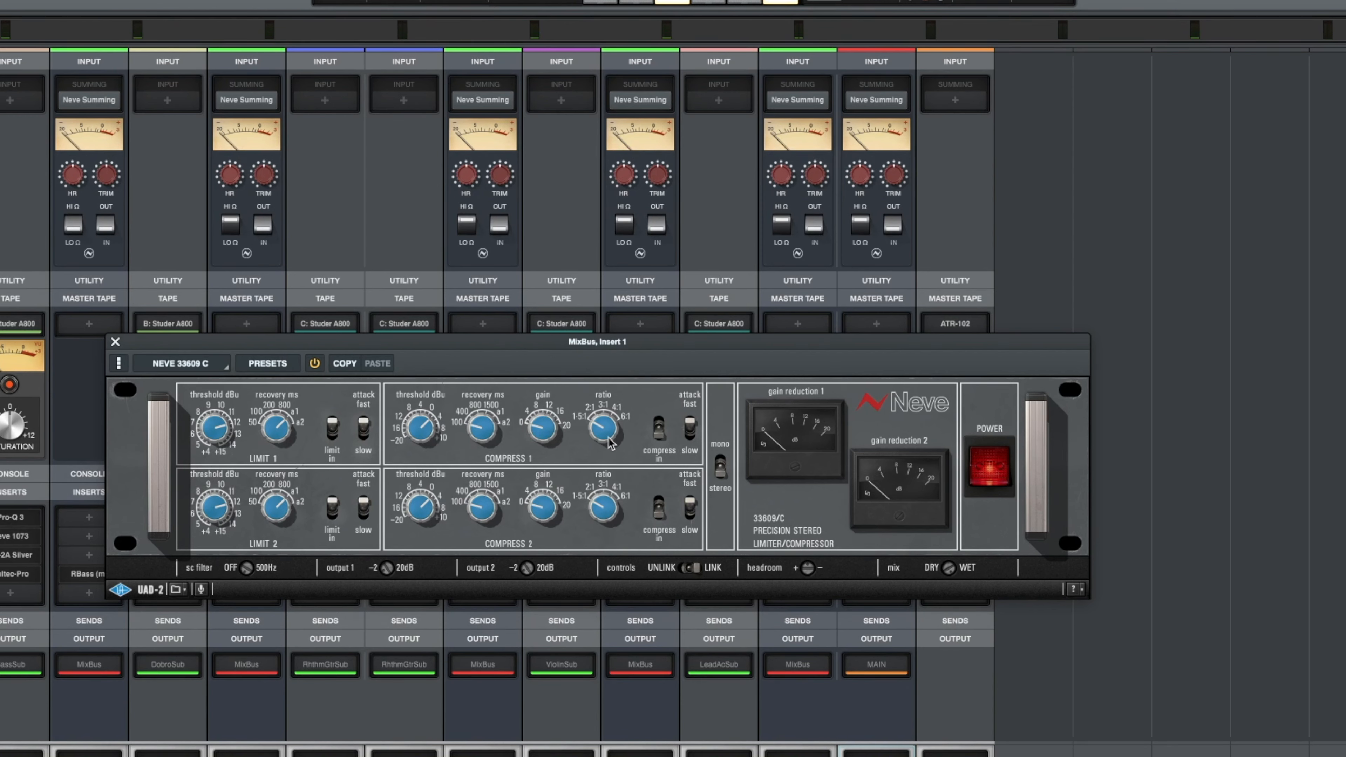
- Power on the Curve Bender in MixBus's second insert, compare the mix with it bypassed and active, and leave it active
left_click(115, 343)
left_click(876, 535)
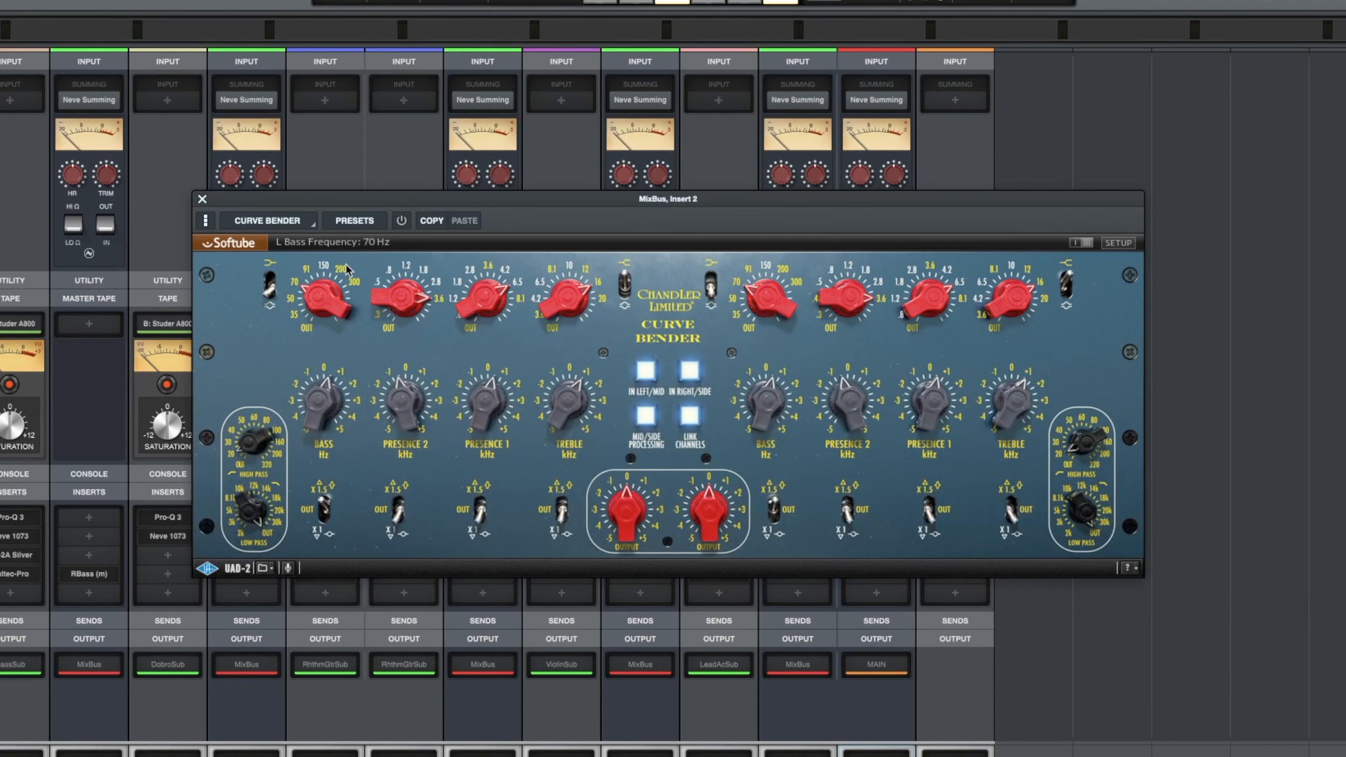
left_click(401, 221)
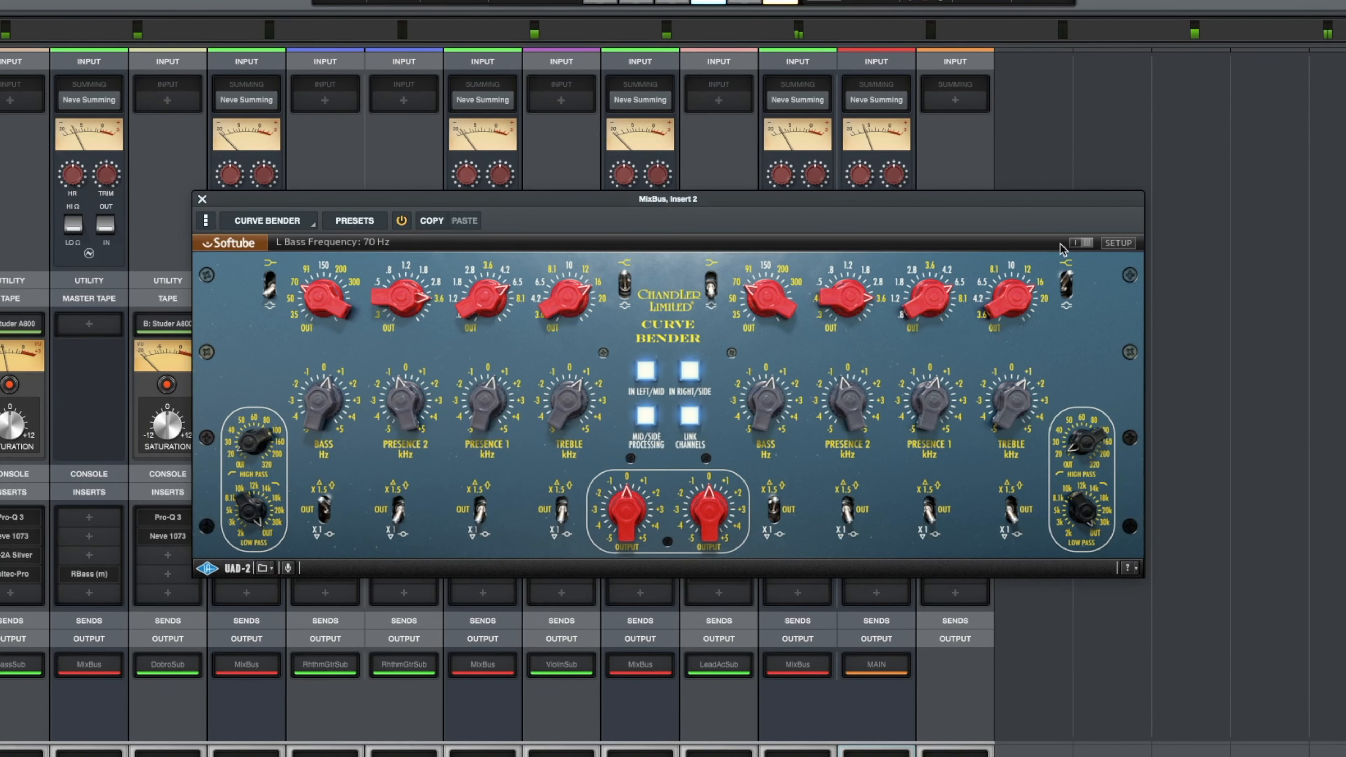
left_click(1073, 245)
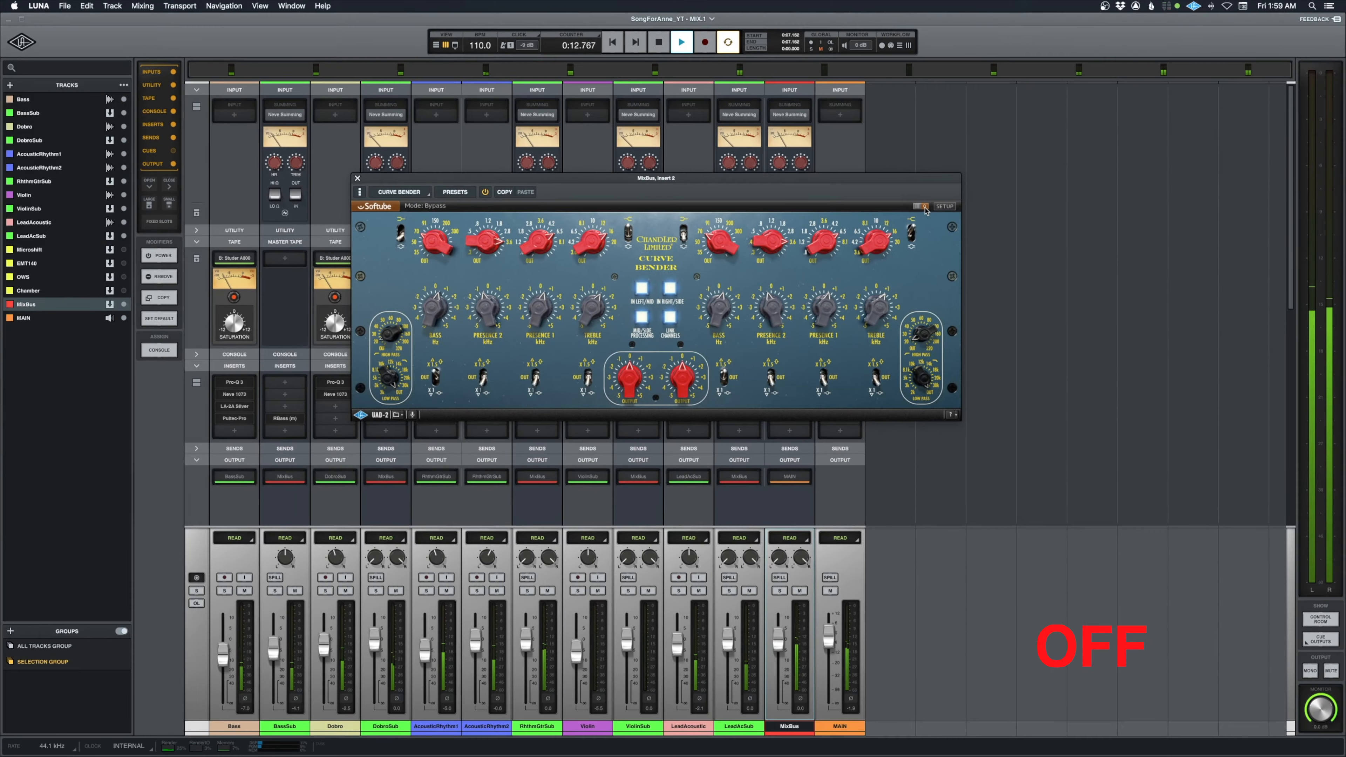
left_click(922, 206)
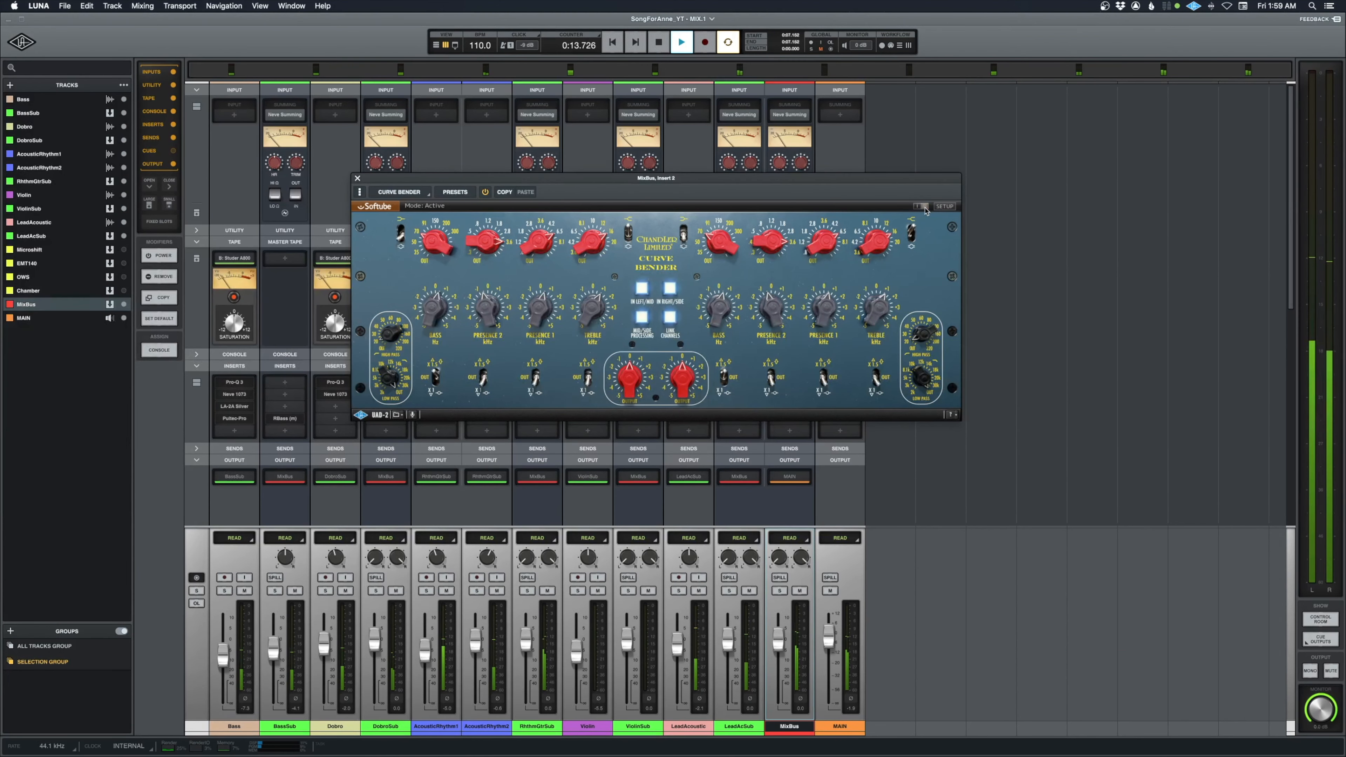
left_click(357, 179)
key("space")
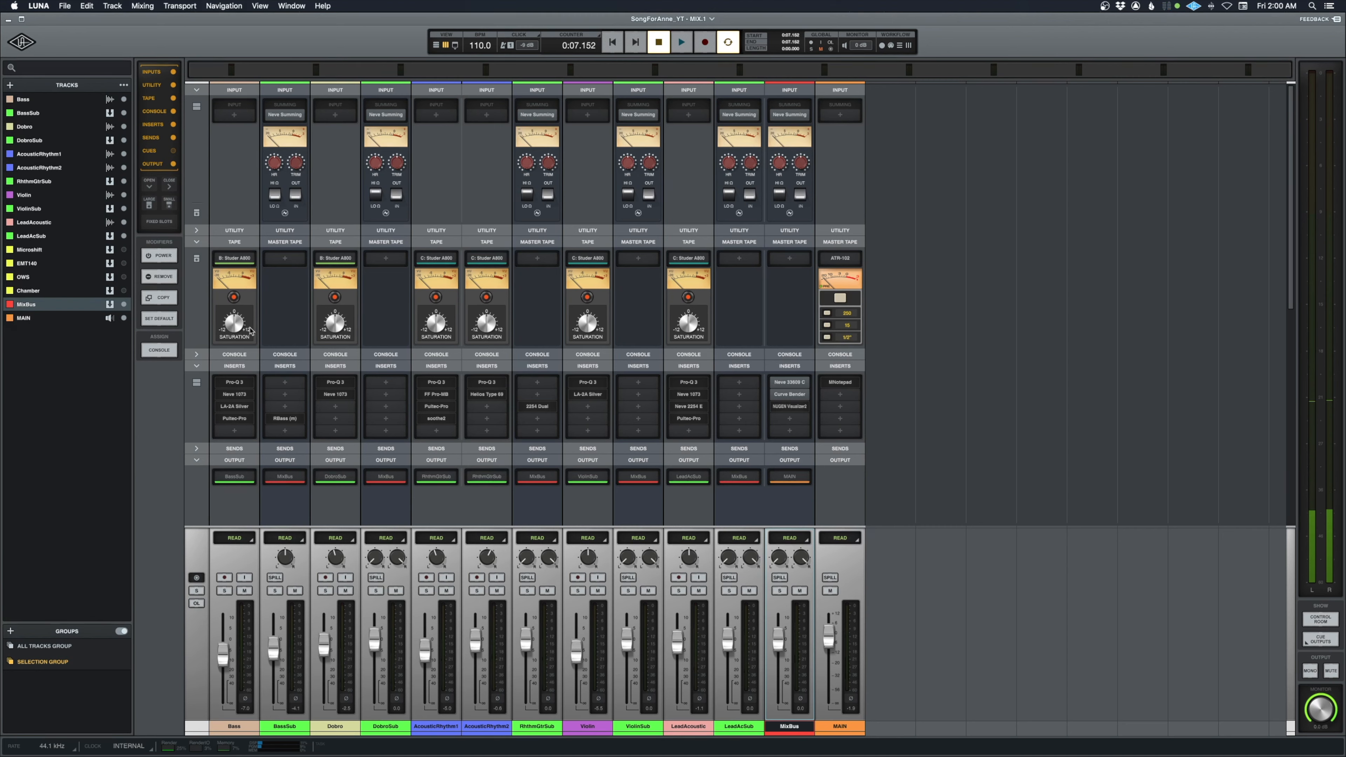
- Show the Microshift, EMT140, OWS and Chamber tracks in the mixer and engage Neve Summing on all four
mouse_move(791, 386)
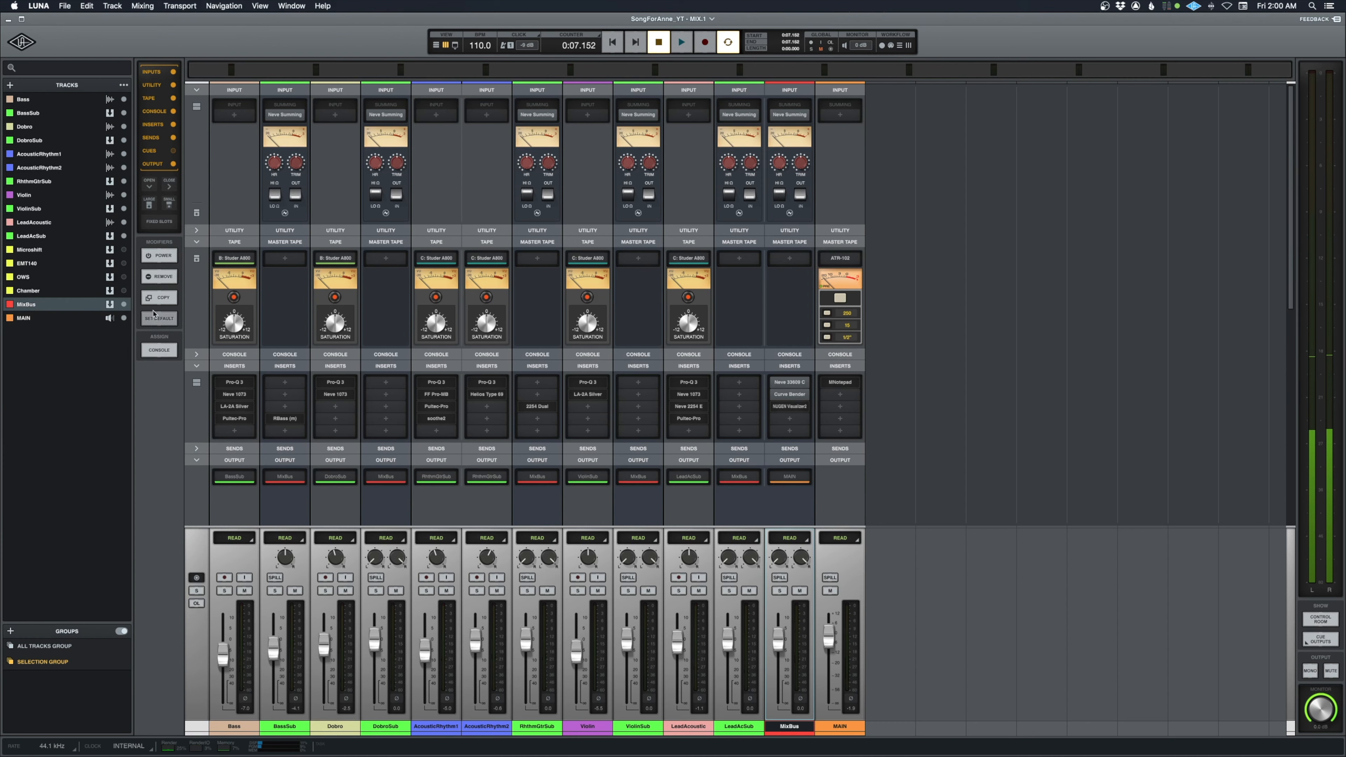
left_click(124, 249)
left_click(123, 263)
left_click(124, 277)
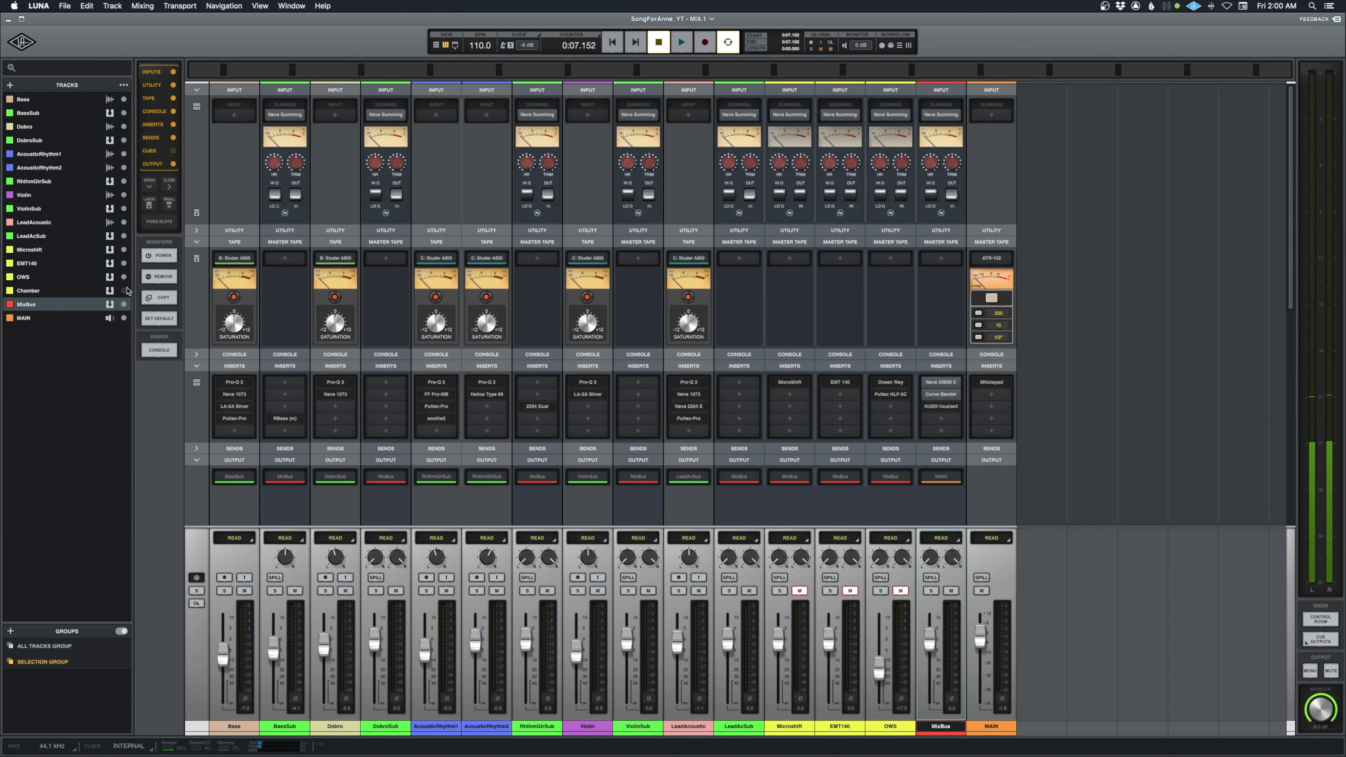
left_click(124, 290)
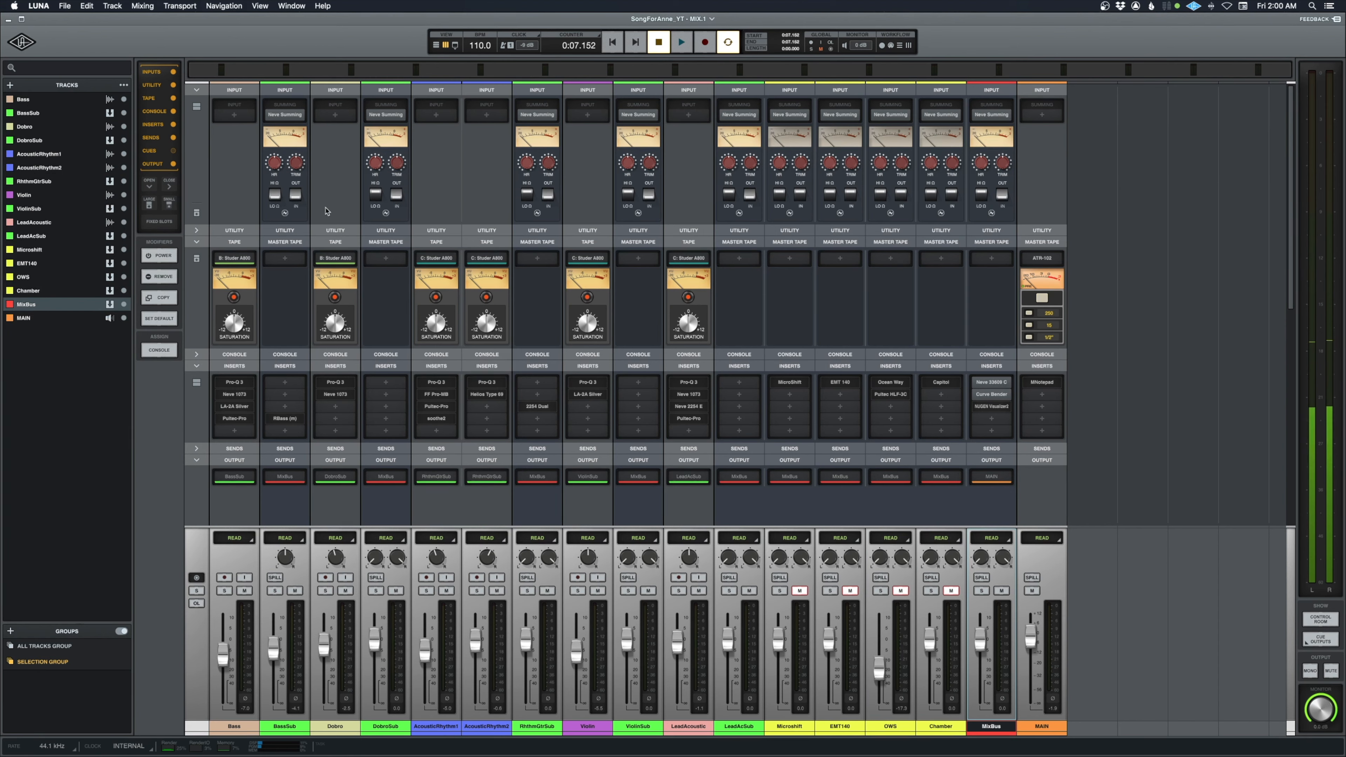
left_click(797, 195)
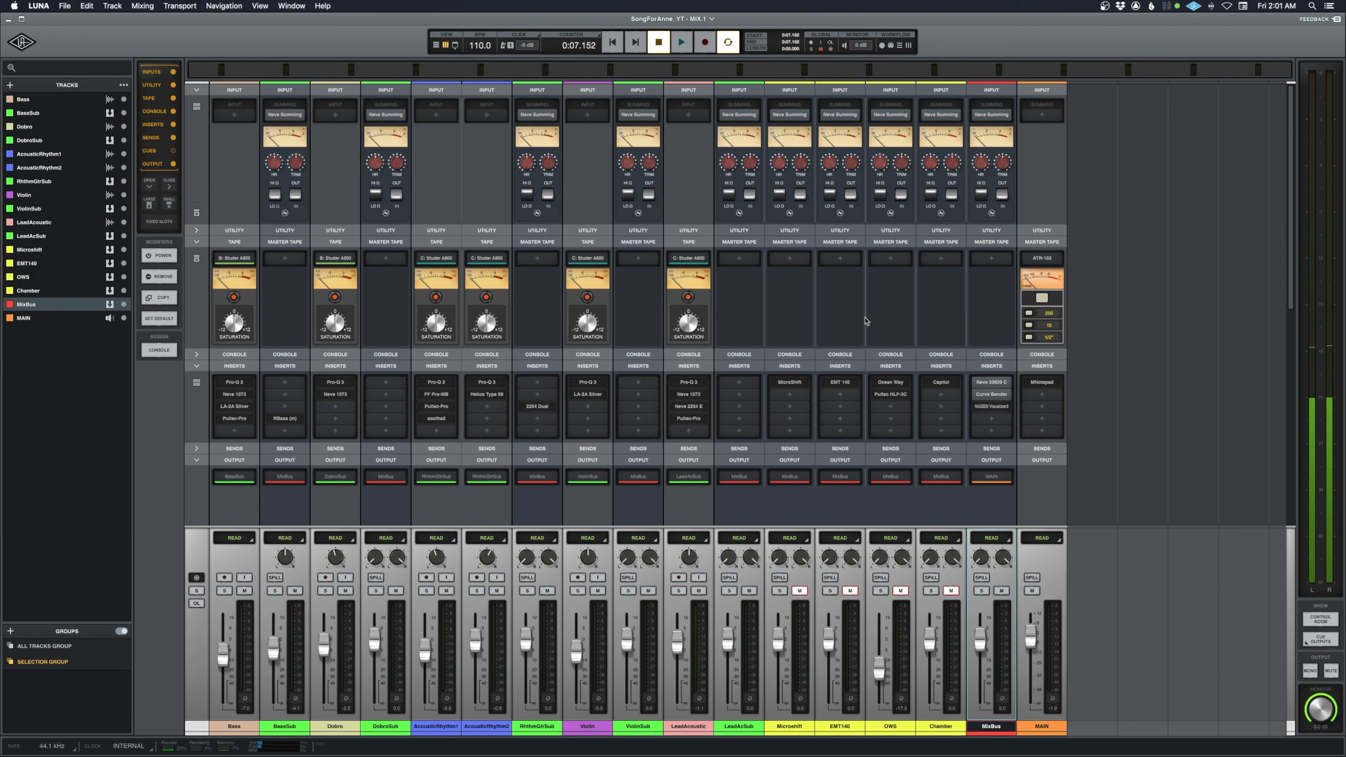